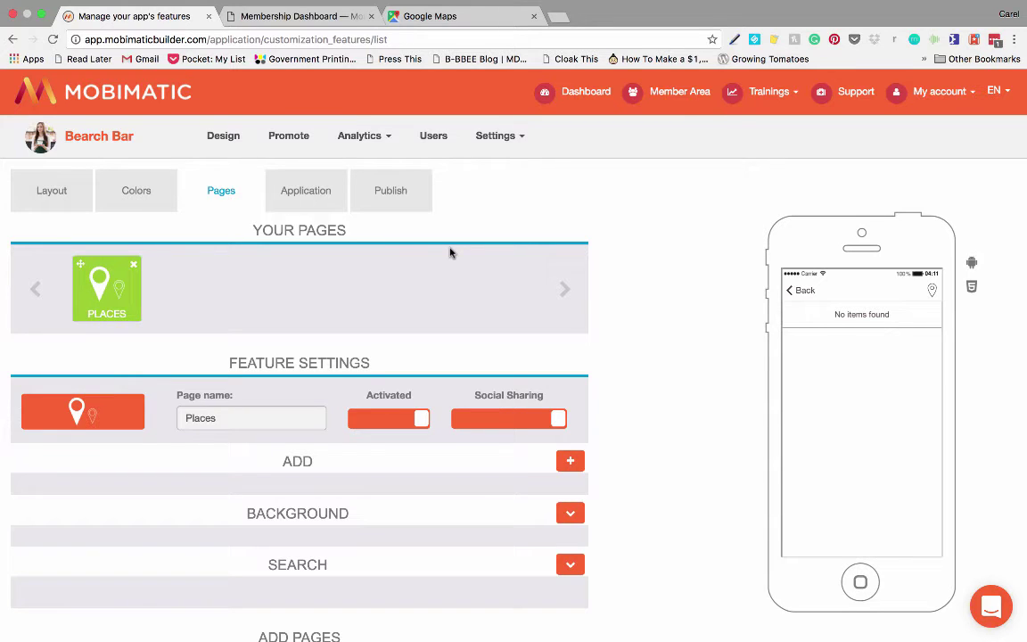
Step: Keep the page icon unchanged and type 'Interseting ' before Places in the page name
{"action": "scroll", "coordinate": [454, 337], "scroll_direction": "down", "scroll_amount": 3}
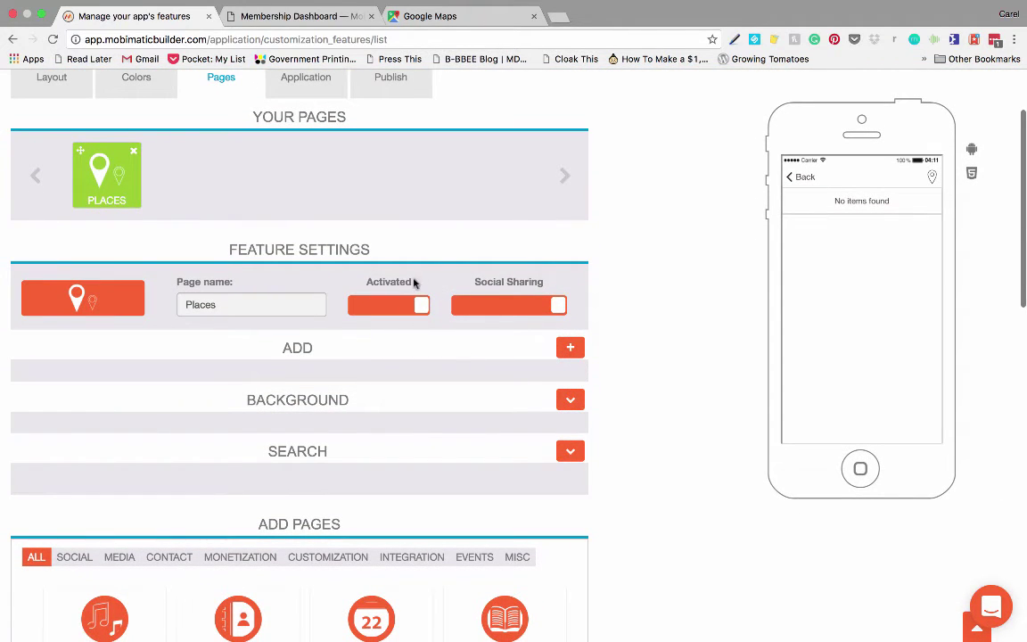
{"action": "left_click", "coordinate": [89, 303]}
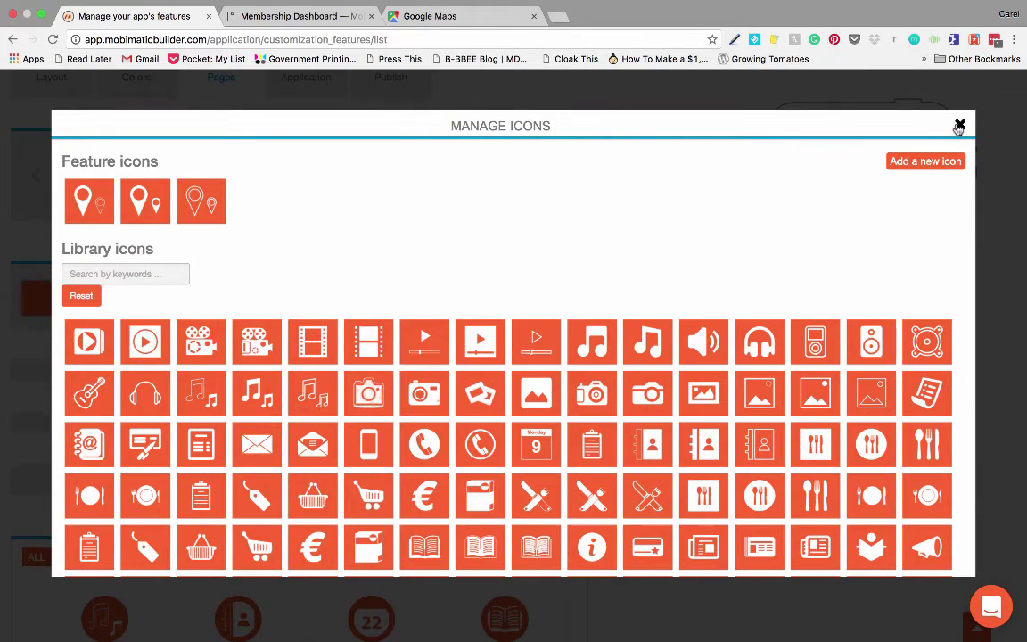
{"action": "left_click", "coordinate": [959, 126]}
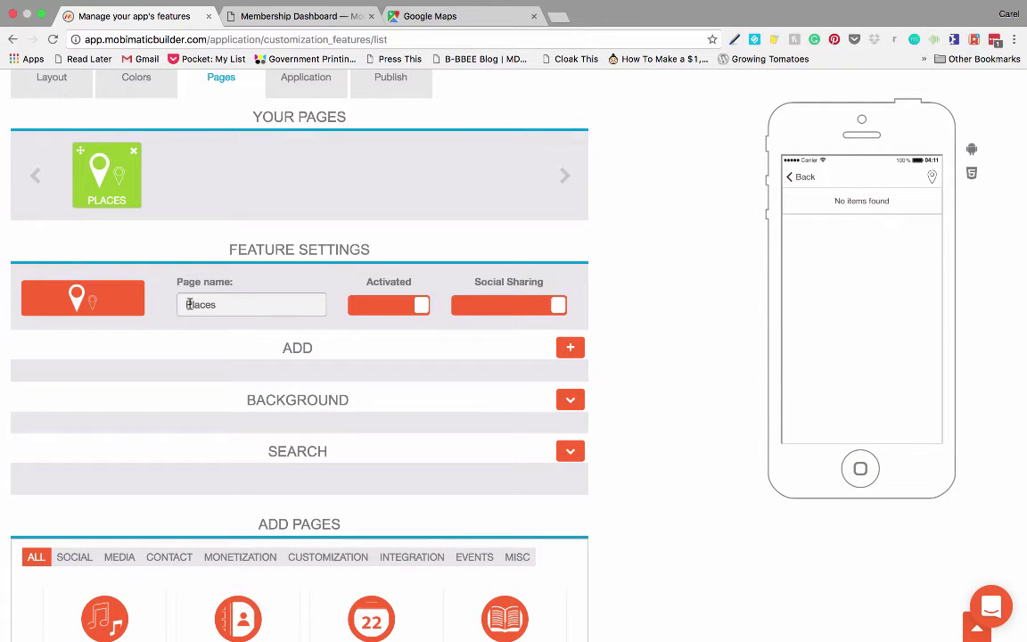
{"action": "type", "text": "Interset"}
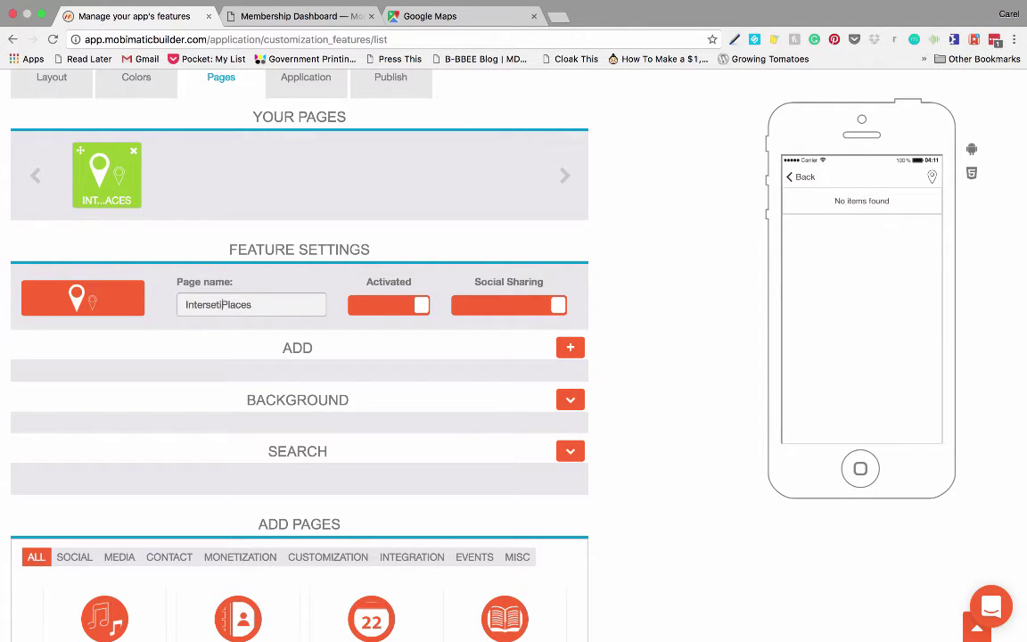
{"action": "type", "text": "ing"}
Step: Add a new place and attach the Desktop sunset PNG as its image, accepting the crop
{"action": "left_click", "coordinate": [567, 350]}
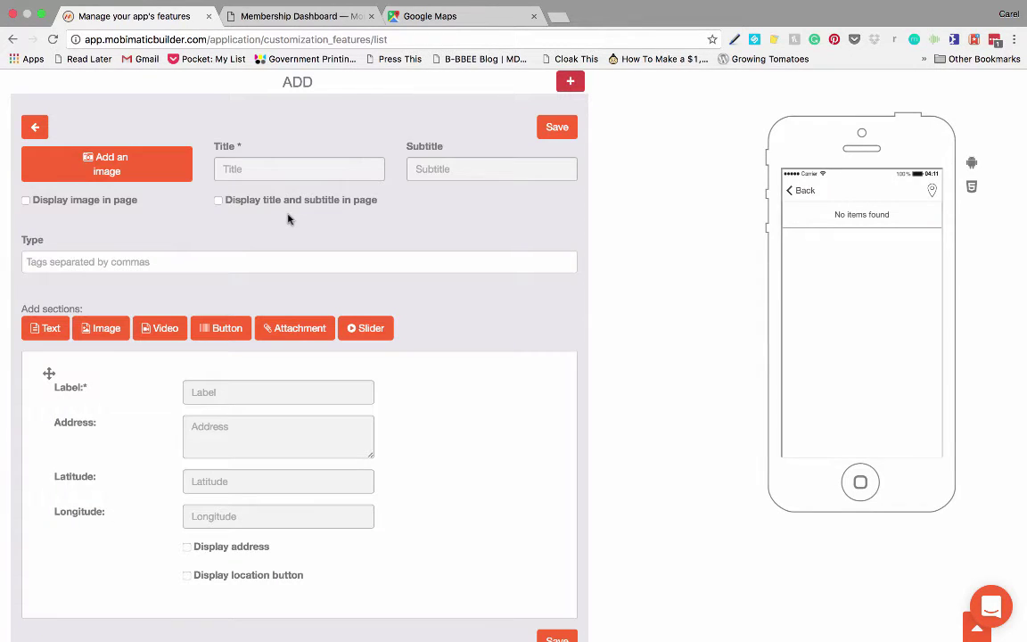
{"action": "left_click", "coordinate": [148, 172]}
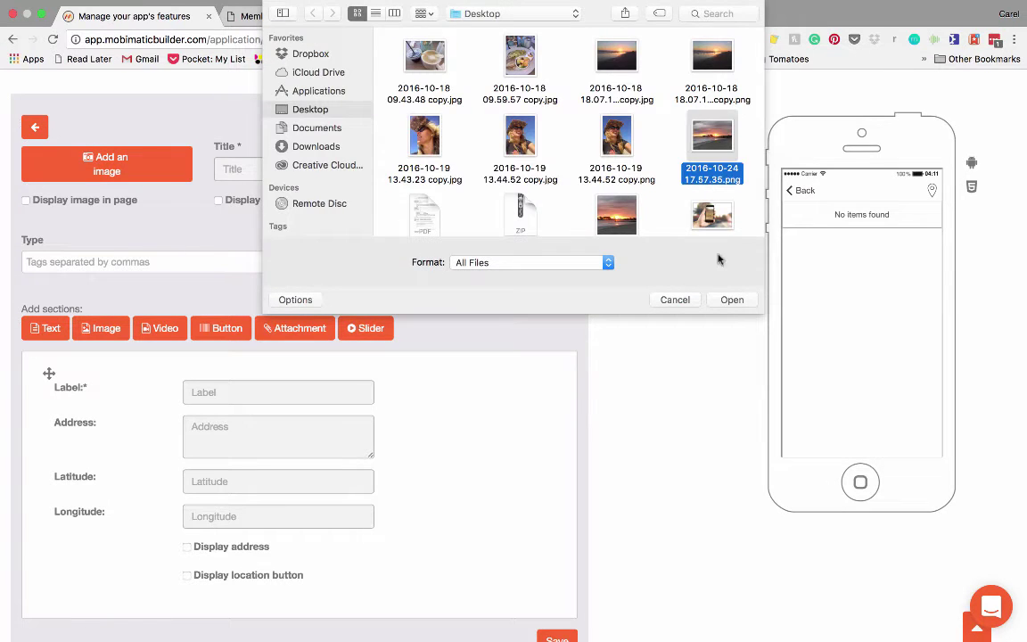
{"action": "left_click", "coordinate": [730, 299]}
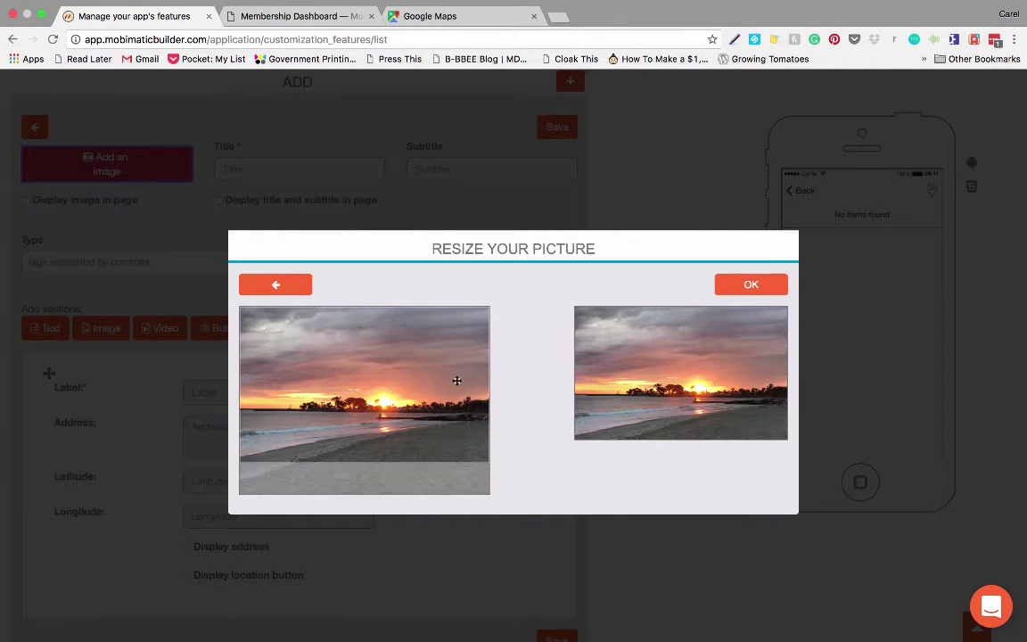
{"action": "left_click", "coordinate": [734, 287]}
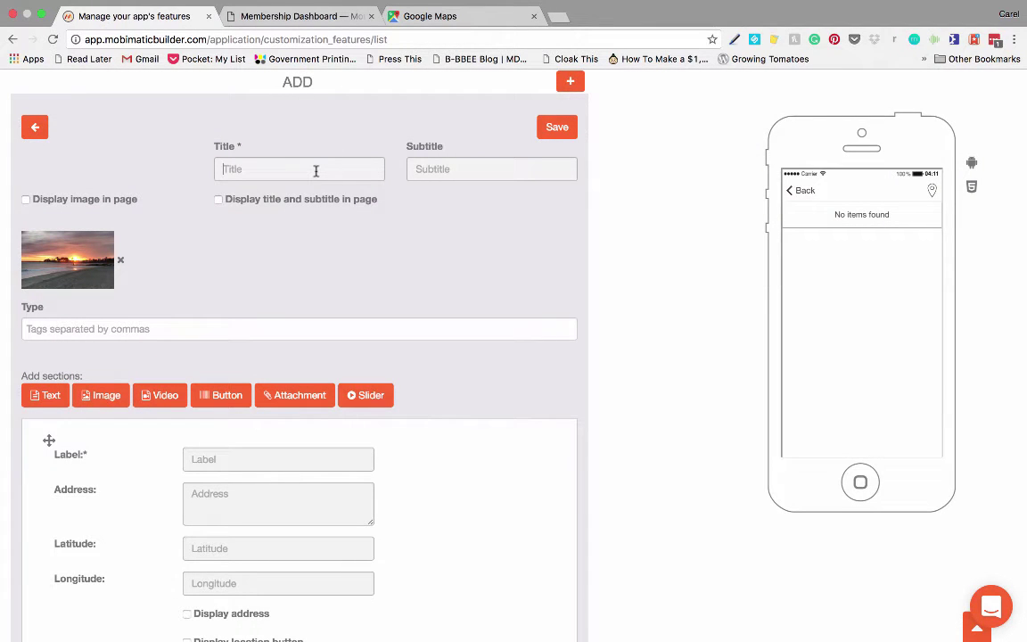
Step: Enter title 'Beach Bar' and subtitle 'The View from our Patio', display the image, and save
{"action": "type", "text": "Beach Bar"}
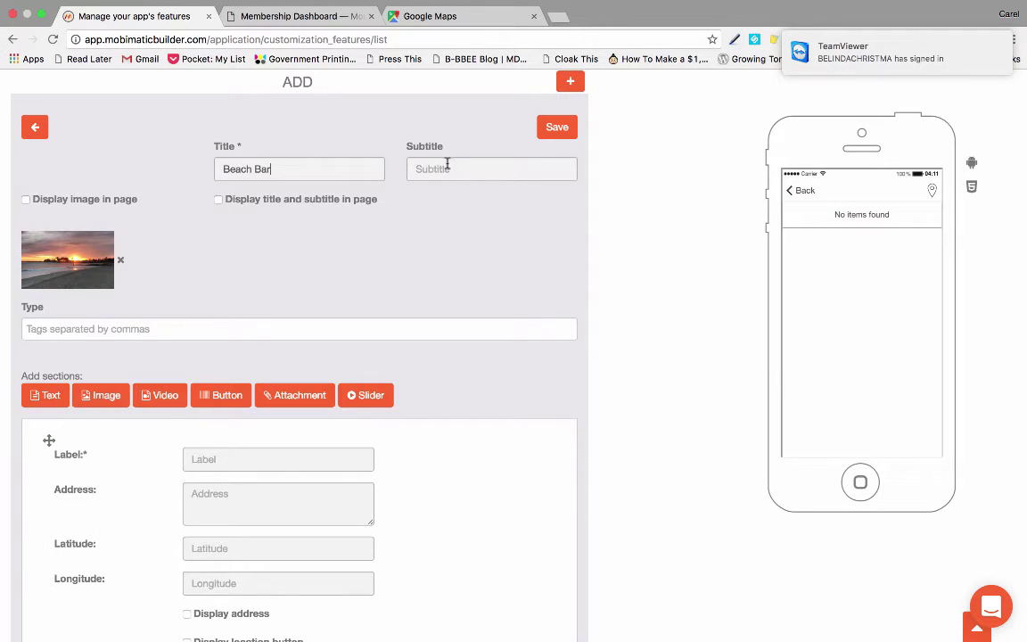
{"action": "type", "text": "The View from our Patio"}
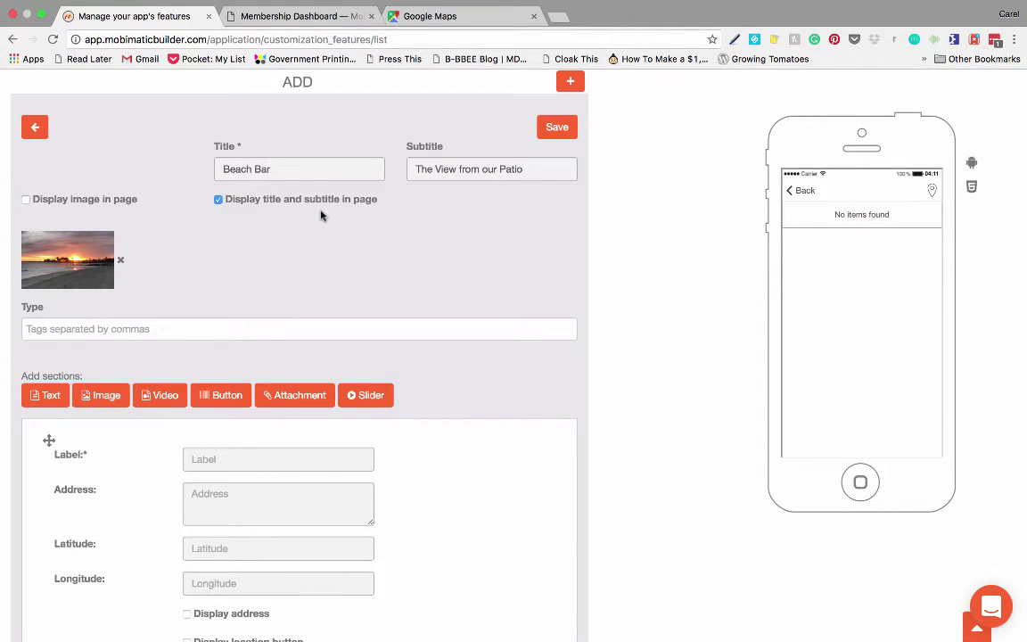
{"action": "left_click", "coordinate": [26, 199]}
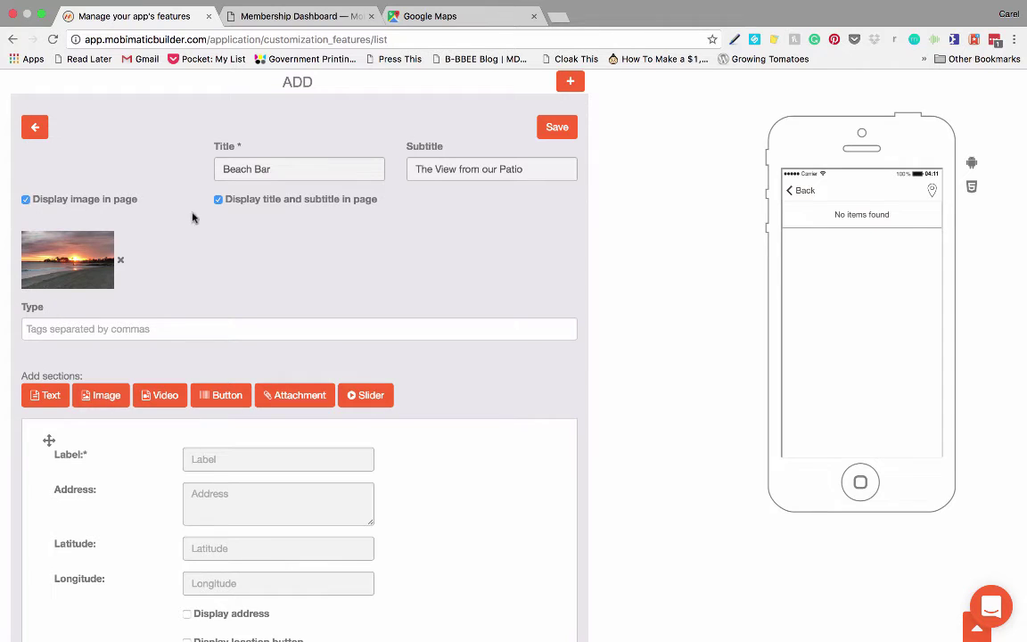
{"action": "left_click", "coordinate": [556, 129]}
{"action": "scroll", "coordinate": [450, 206], "scroll_direction": "down", "scroll_amount": 5}
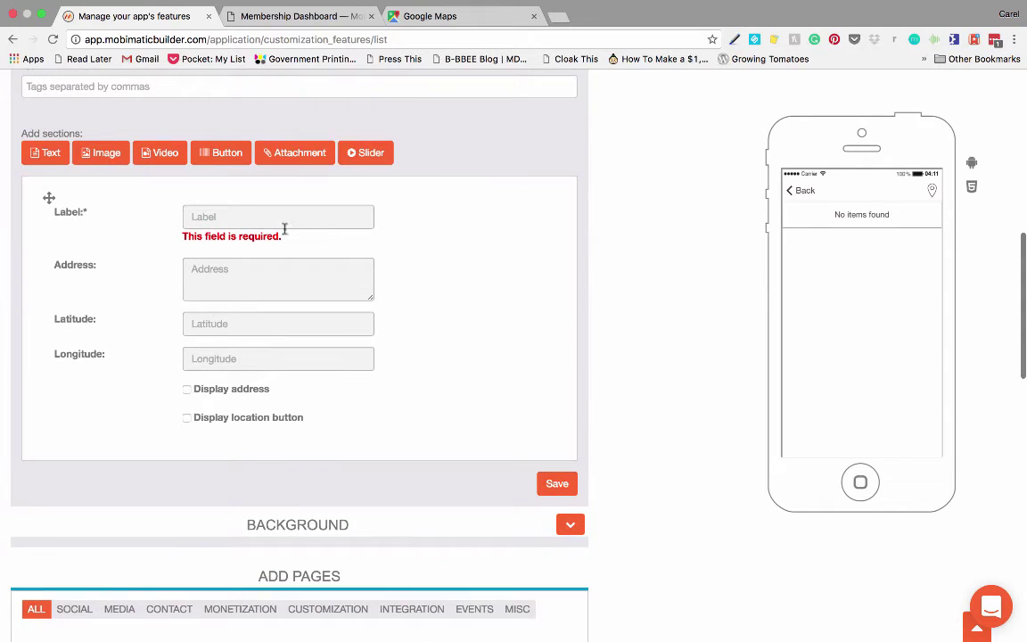
Step: Fill the location Label with 'Beach Bar' and the Address with 'On The Beach'
{"action": "left_click", "coordinate": [220, 216]}
{"action": "type", "text": "Beach Bar"}
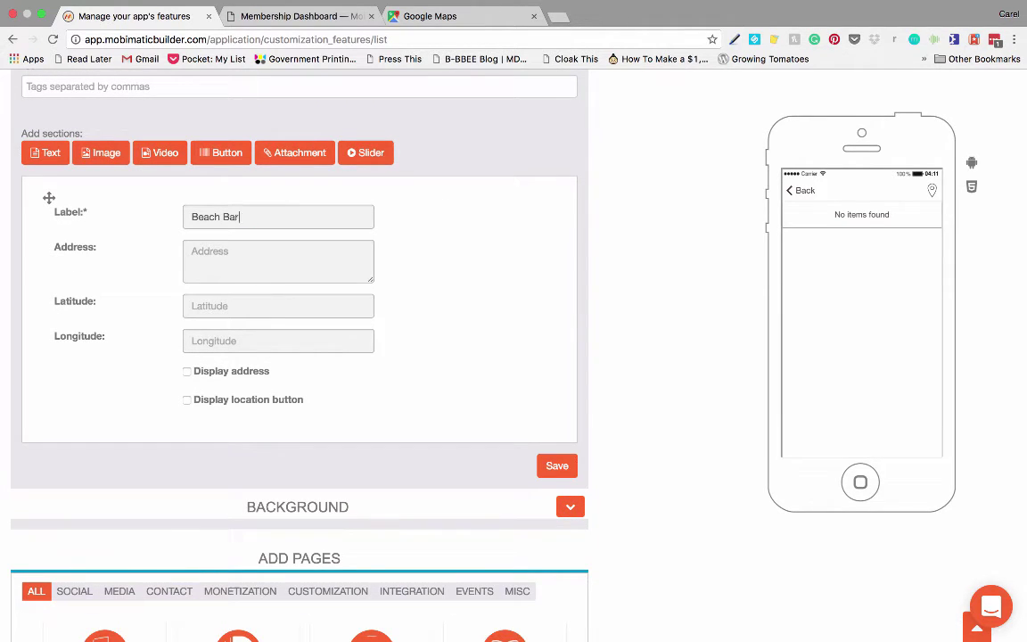
{"action": "left_click", "coordinate": [204, 255]}
{"action": "type", "text": "On The Beach"}
{"action": "left_click", "coordinate": [451, 18]}
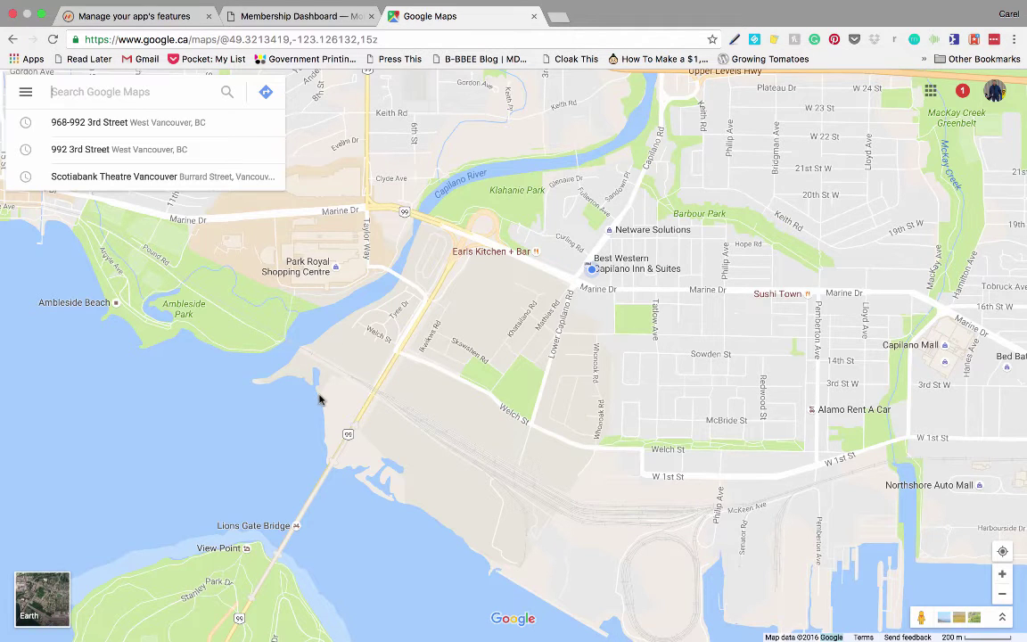
{"action": "left_click", "coordinate": [319, 398]}
{"action": "right_click", "coordinate": [319, 399]}
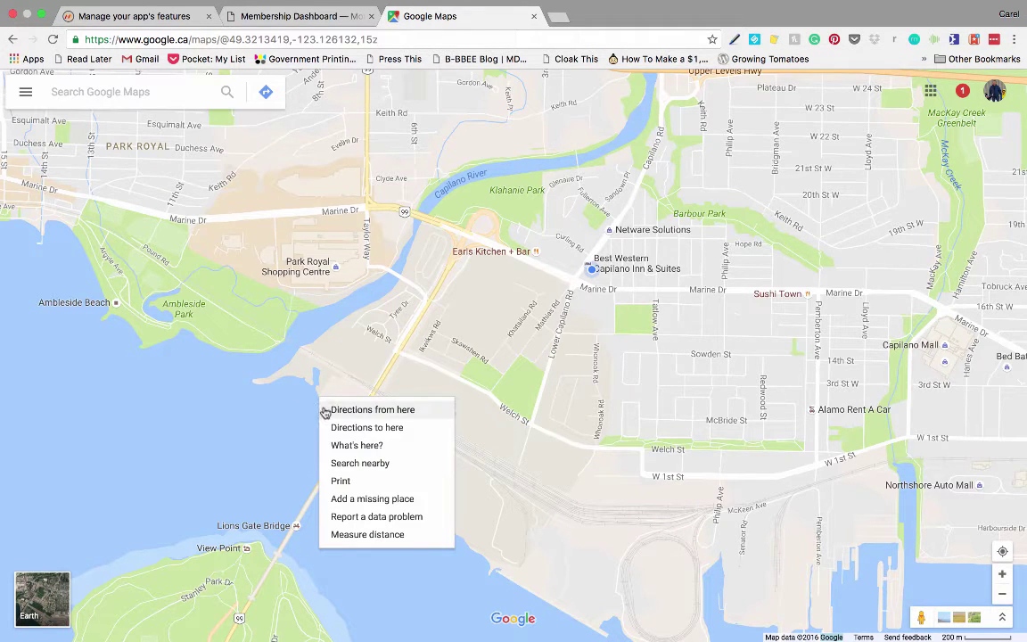
{"action": "left_click", "coordinate": [344, 445]}
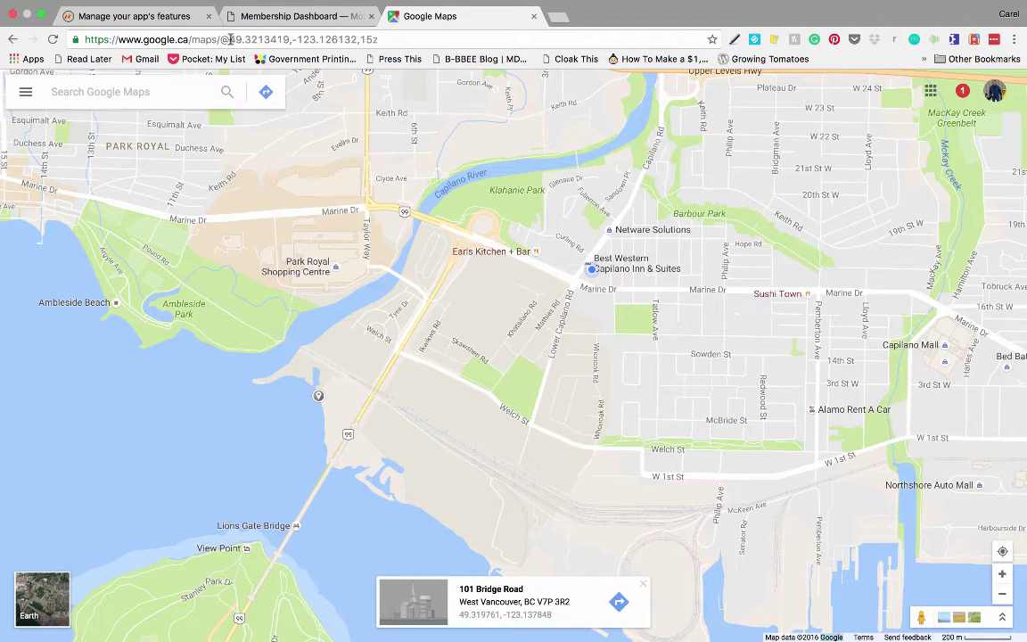
Step: Copy latitude 49.3213419 from the Maps URL into the place's Latitude field
{"action": "left_click", "coordinate": [230, 39]}
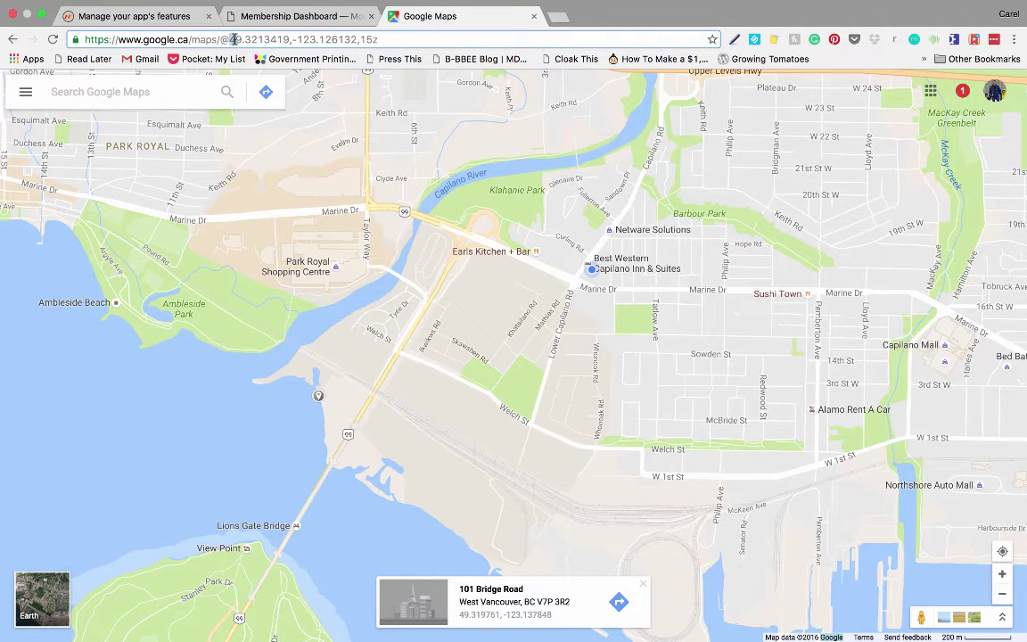
{"action": "left_click_drag", "start_coordinate": [231, 40], "coordinate": [281, 39]}
{"action": "key", "text": "ctrl+c"}
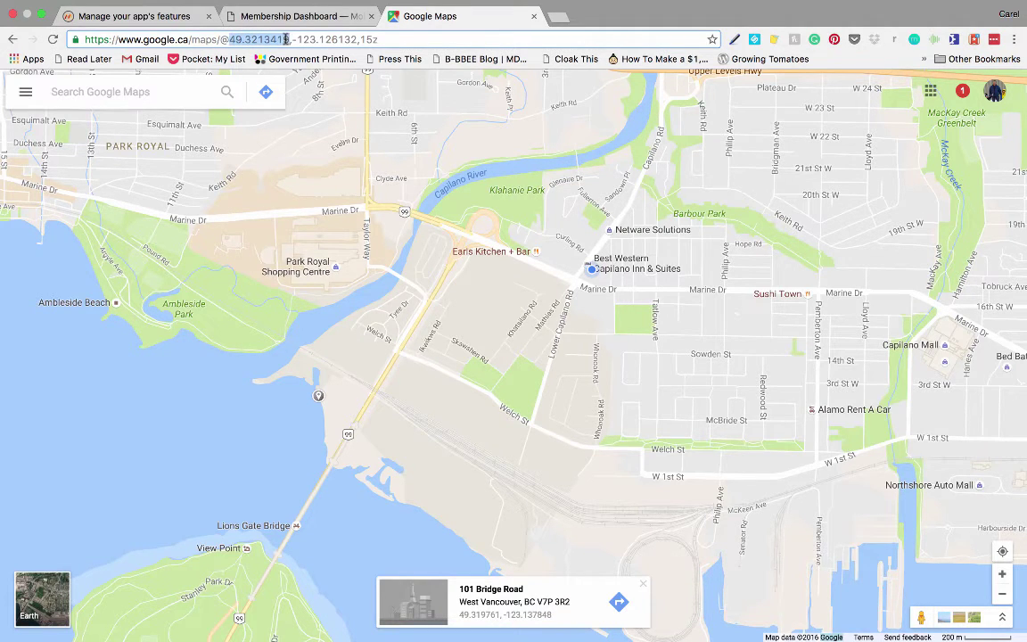
{"action": "left_click", "coordinate": [134, 16]}
{"action": "left_click", "coordinate": [190, 306]}
{"action": "key", "text": "ctrl+v"}
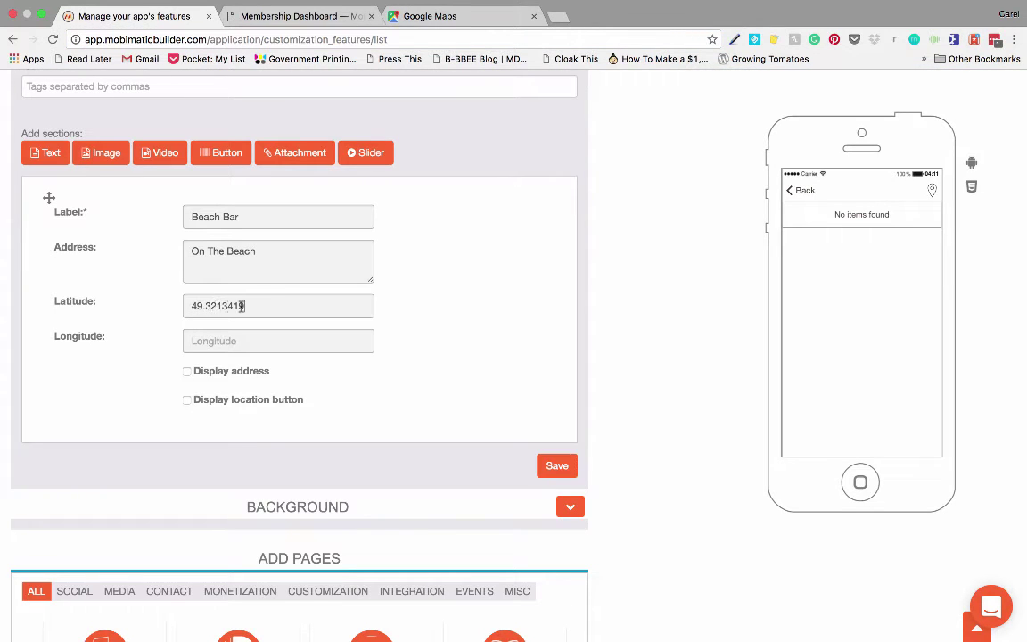
Step: Select the longitude value in the Maps URL to copy it
{"action": "left_click", "coordinate": [408, 16]}
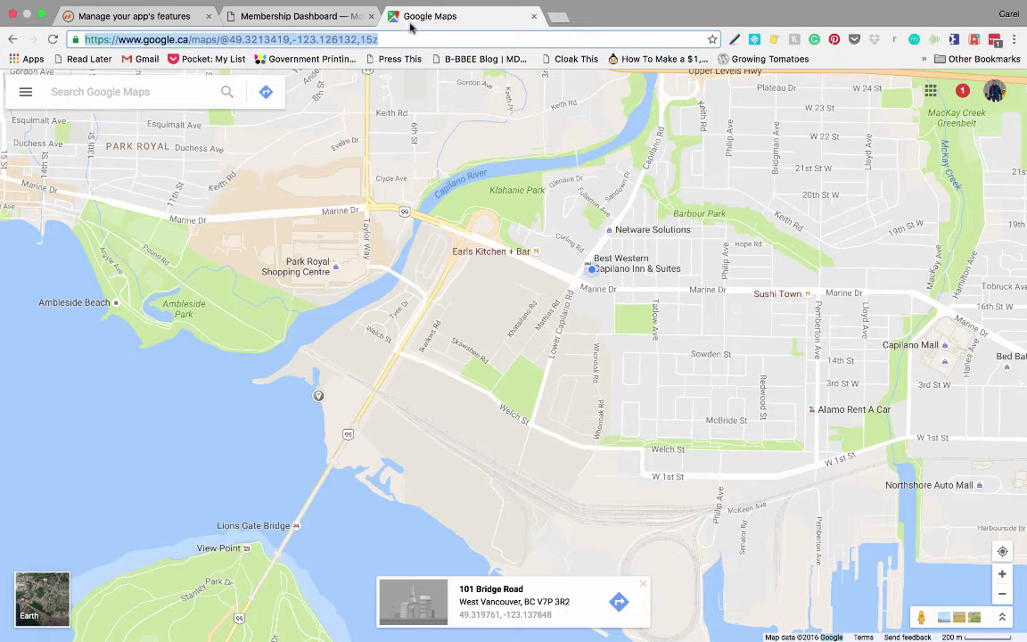
{"action": "left_click", "coordinate": [293, 39]}
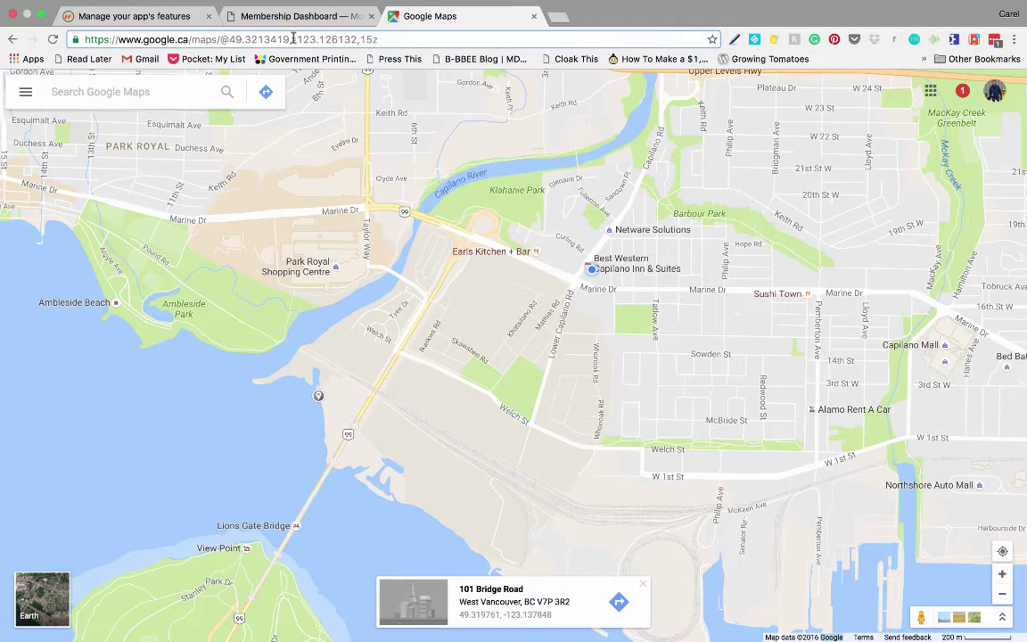
{"action": "left_click_drag", "start_coordinate": [294, 39], "coordinate": [353, 39]}
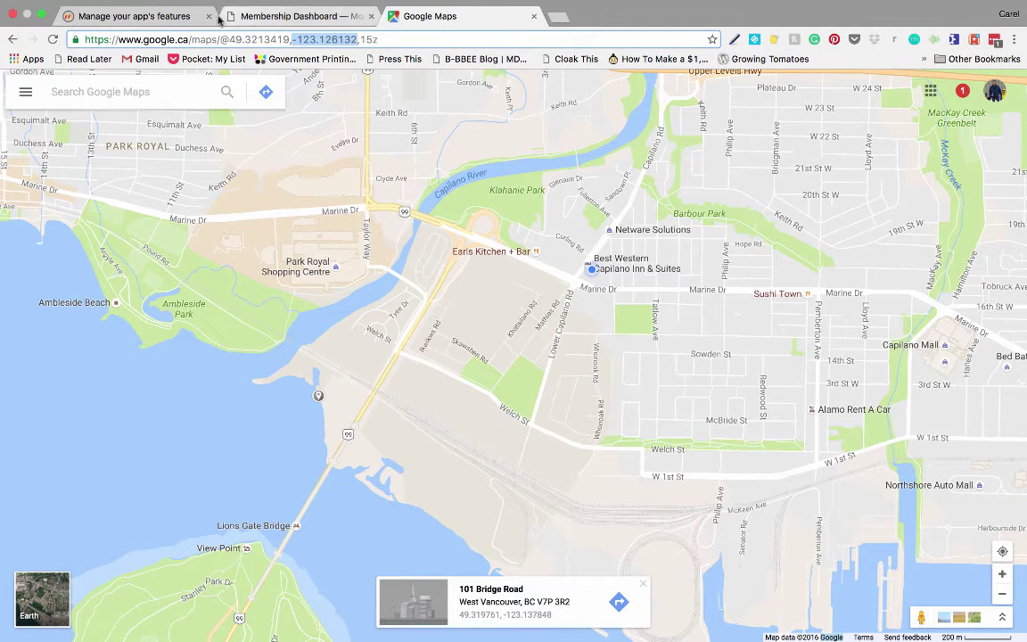
{"action": "left_click", "coordinate": [134, 15]}
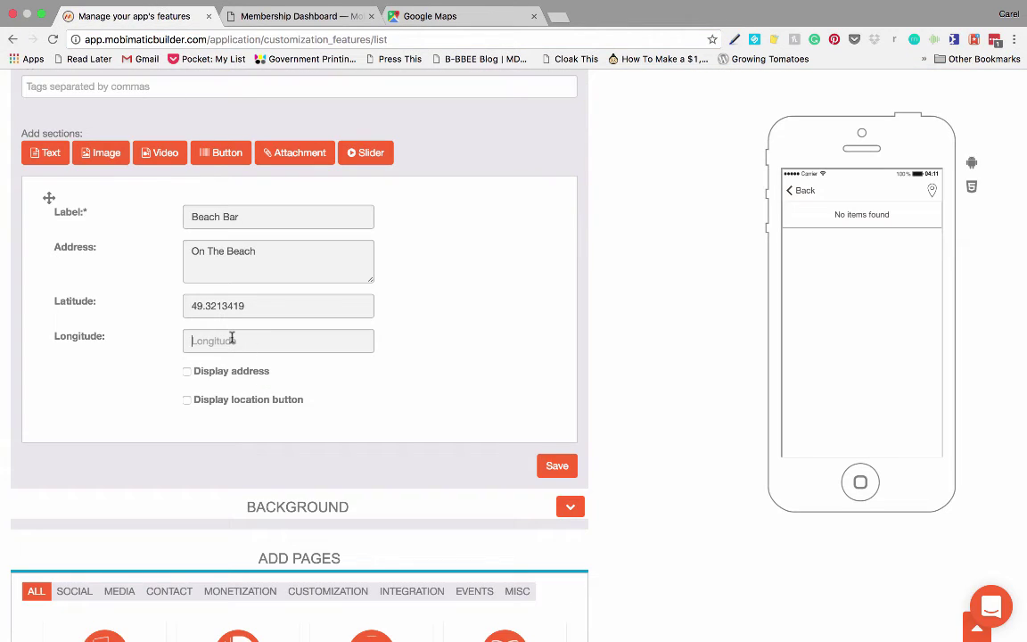
Step: Paste longitude -123.126132 and tick Display address and Display location button
{"action": "type", "text": "-123.126132"}
{"action": "scroll", "coordinate": [423, 328], "scroll_direction": "down", "scroll_amount": 1}
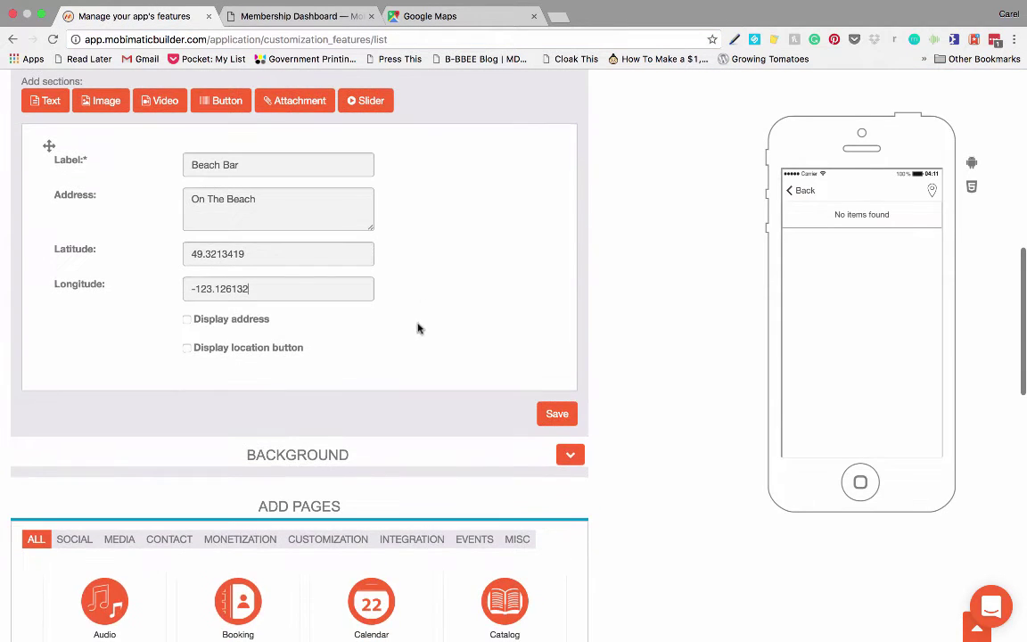
{"action": "left_click", "coordinate": [186, 319]}
{"action": "left_click", "coordinate": [188, 348]}
{"action": "scroll", "coordinate": [408, 303], "scroll_direction": "up", "scroll_amount": 1}
{"action": "scroll", "coordinate": [407, 303], "scroll_direction": "up", "scroll_amount": 5}
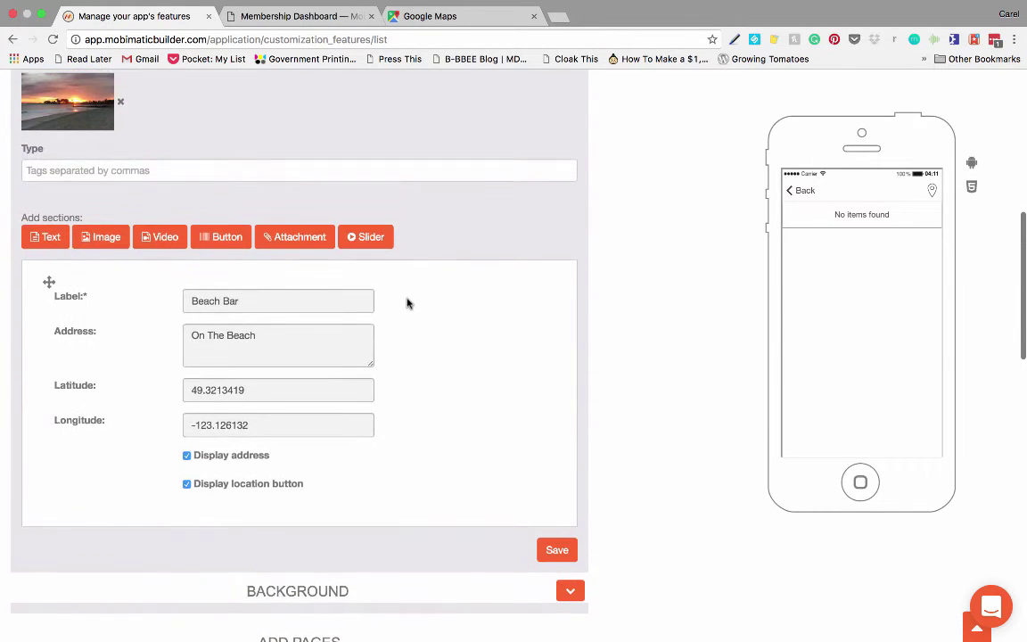
{"action": "scroll", "coordinate": [408, 304], "scroll_direction": "up", "scroll_amount": 2}
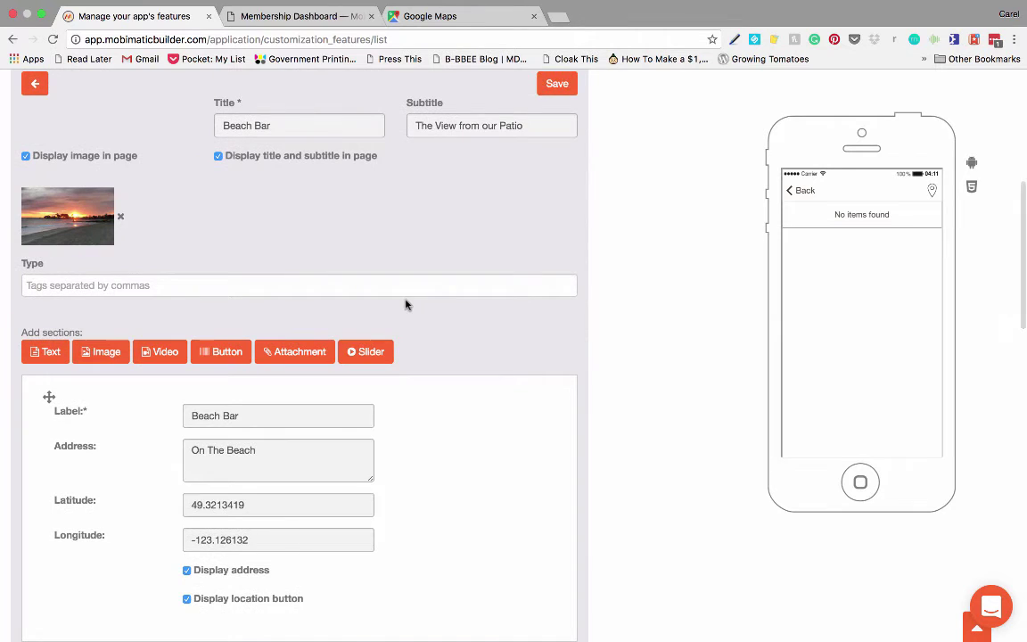
Step: Save the Beach Bar place and preview its detail page with the On The Beach address and Locate link
{"action": "scroll", "coordinate": [407, 304], "scroll_direction": "down", "scroll_amount": 5}
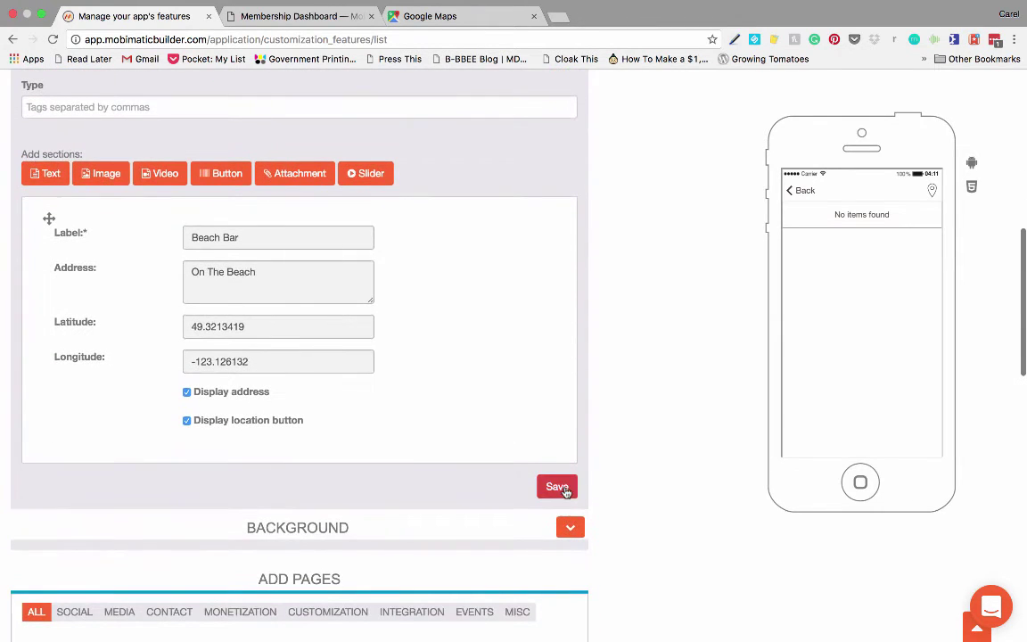
{"action": "left_click", "coordinate": [557, 487]}
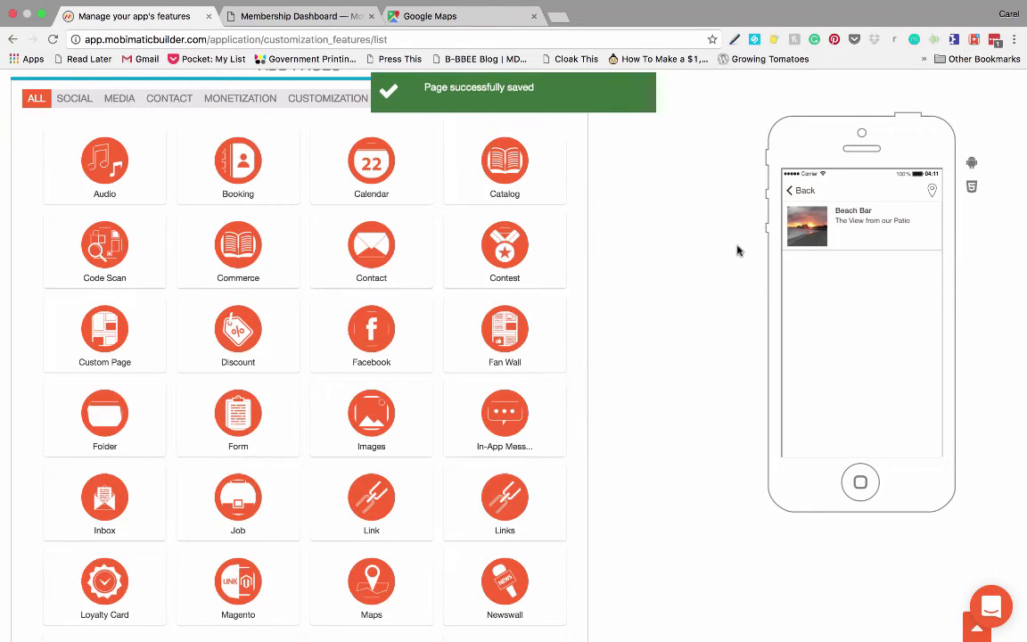
{"action": "left_click", "coordinate": [849, 232]}
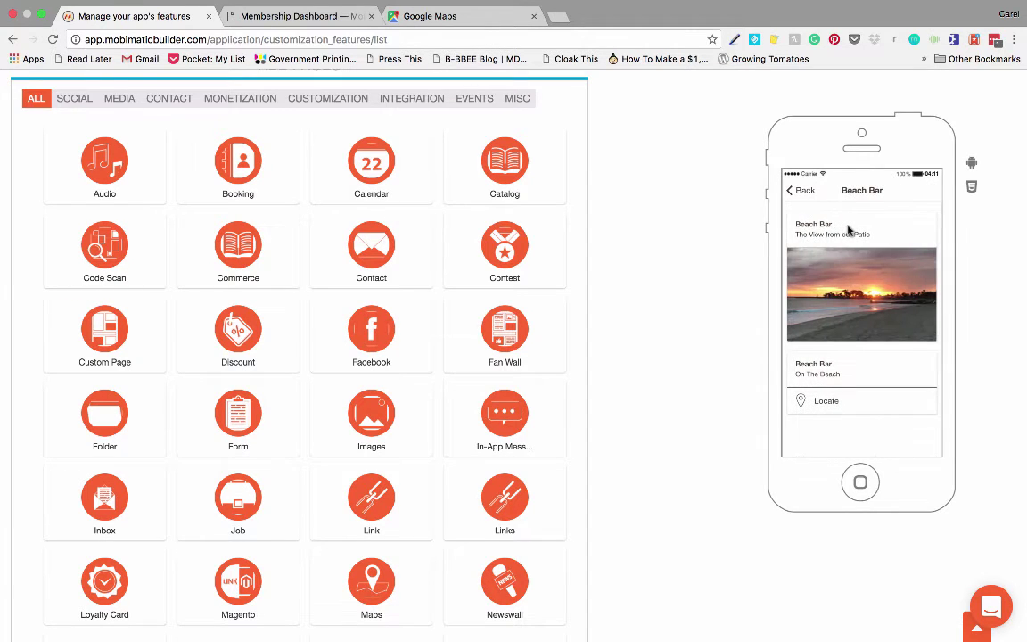
{"action": "scroll", "coordinate": [848, 267], "scroll_direction": "down", "scroll_amount": 3}
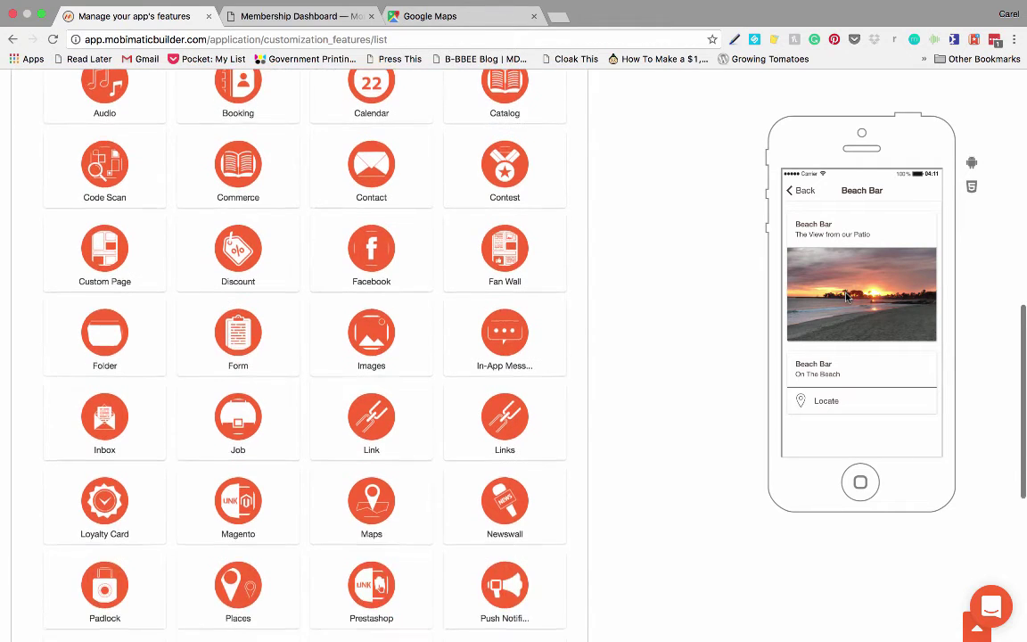
{"action": "scroll", "coordinate": [846, 297], "scroll_direction": "up", "scroll_amount": 3}
{"action": "scroll", "coordinate": [761, 240], "scroll_direction": "up", "scroll_amount": 5}
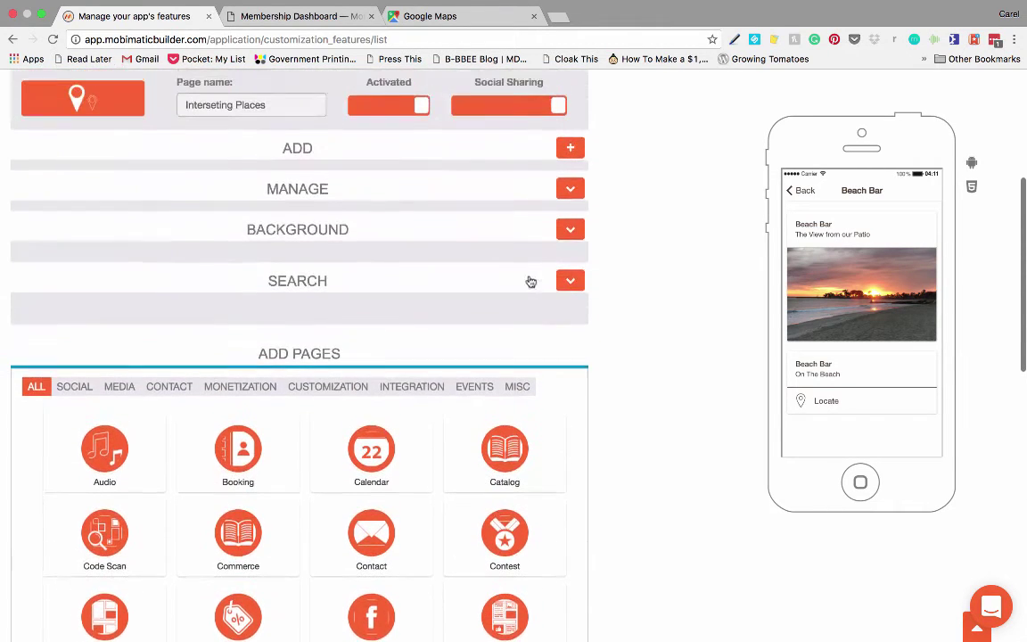
Step: Edit Beach Bar, add a text section reading 'Test Text', and save
{"action": "left_click", "coordinate": [571, 222]}
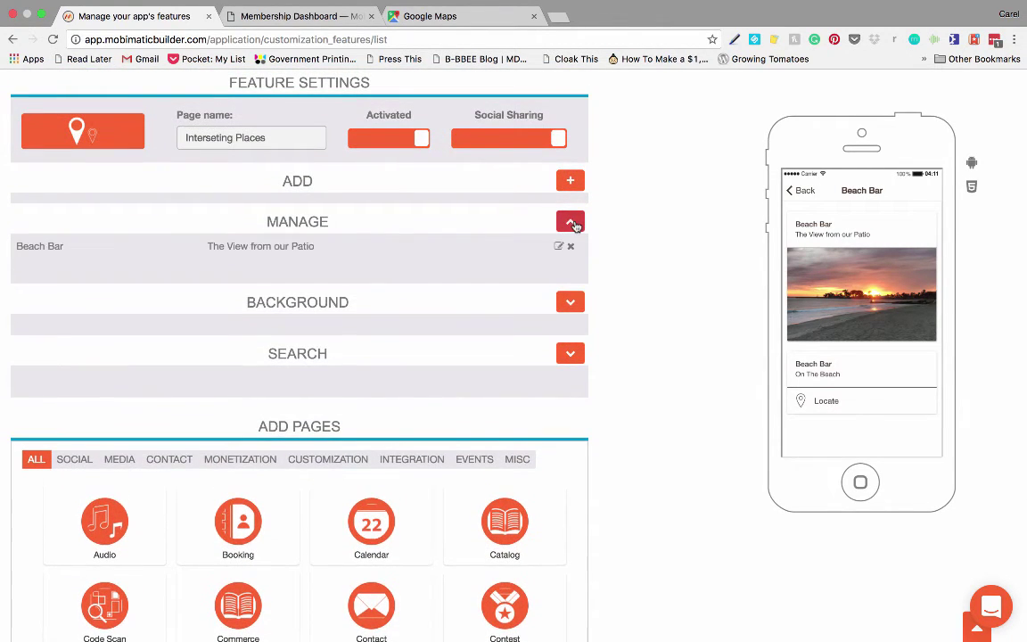
{"action": "left_click", "coordinate": [560, 245]}
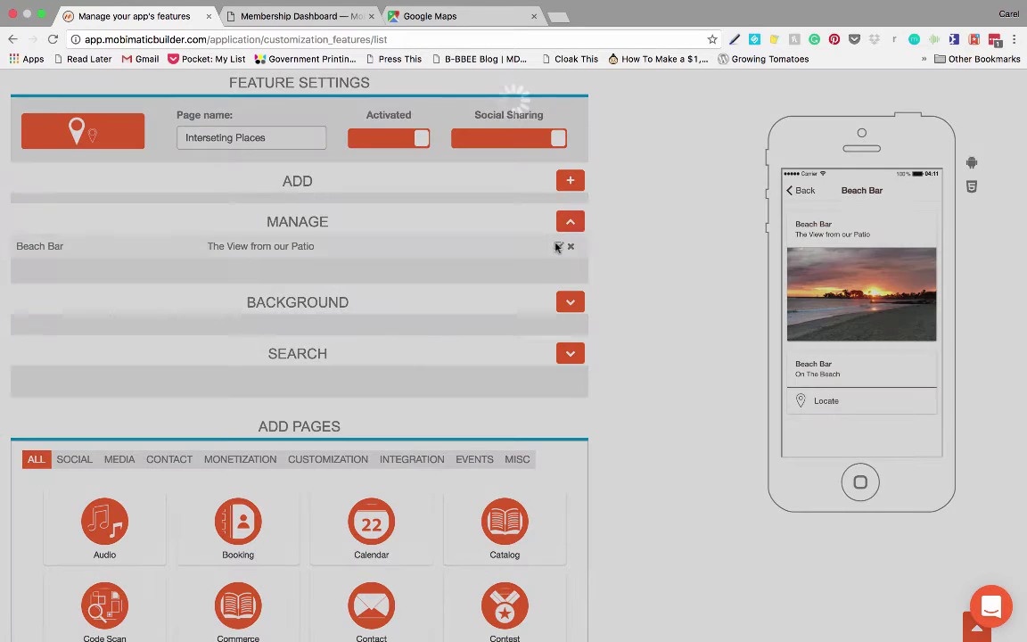
{"action": "scroll", "coordinate": [423, 260], "scroll_direction": "down", "scroll_amount": 7}
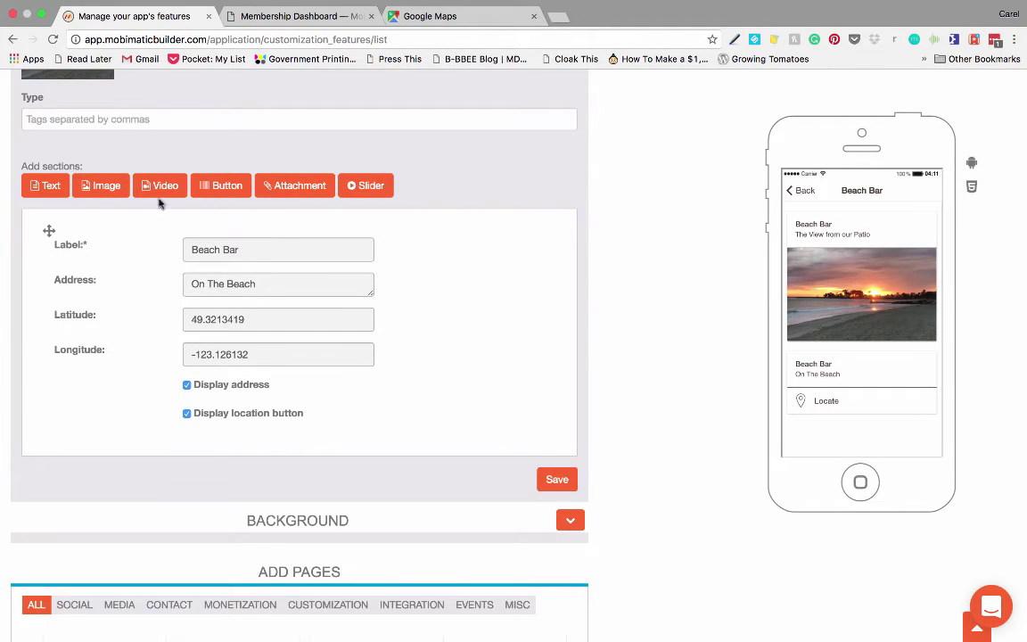
{"action": "left_click", "coordinate": [50, 188]}
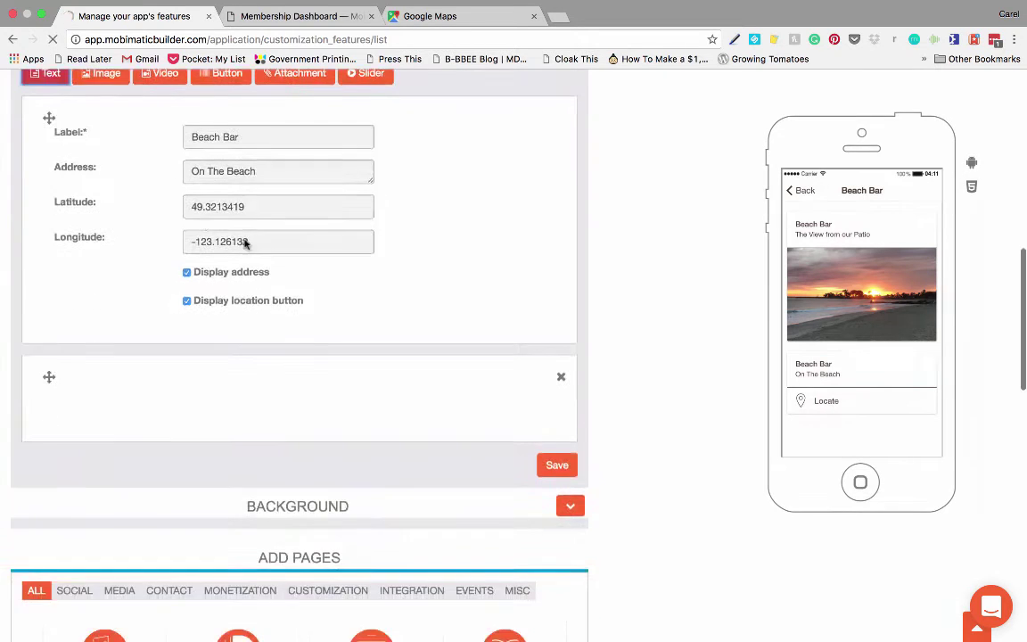
{"action": "left_click", "coordinate": [130, 179]}
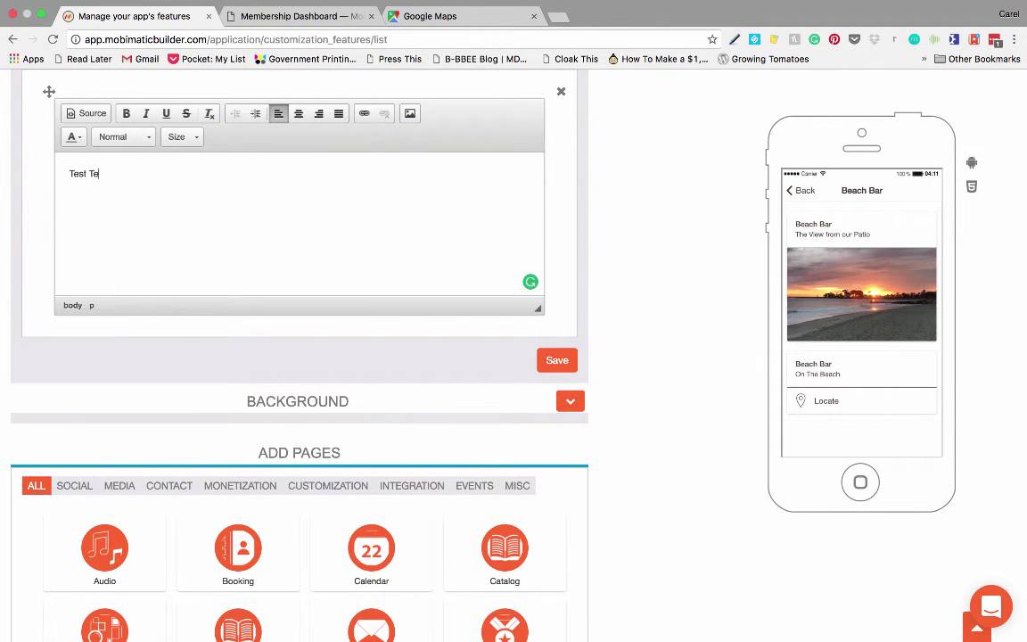
{"action": "left_click", "coordinate": [565, 365]}
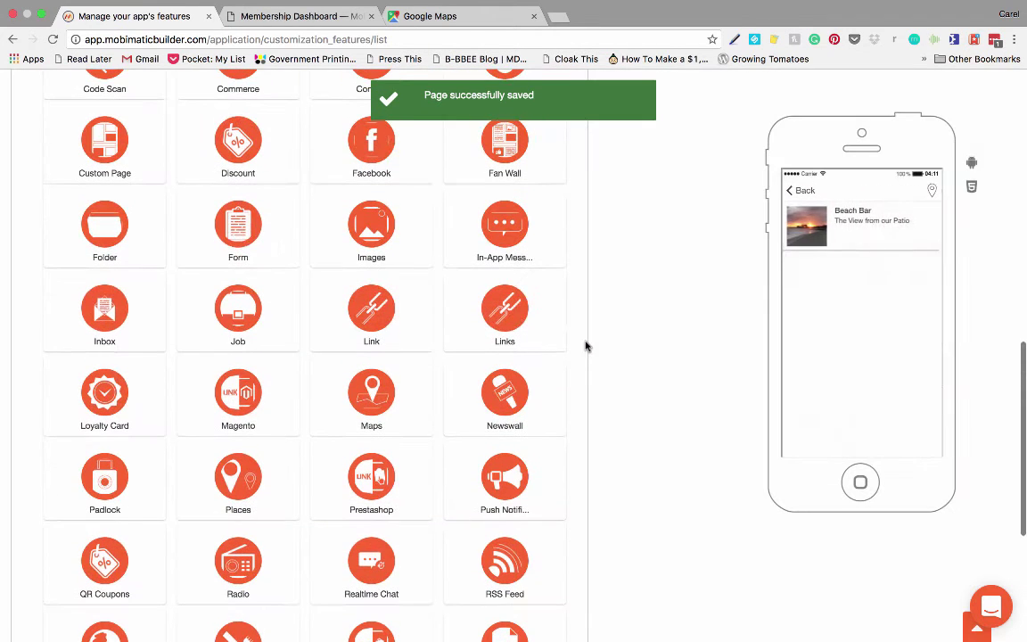
Step: Preview the Beach Bar detail page to check the Test Text block below Locate
{"action": "left_click", "coordinate": [848, 228]}
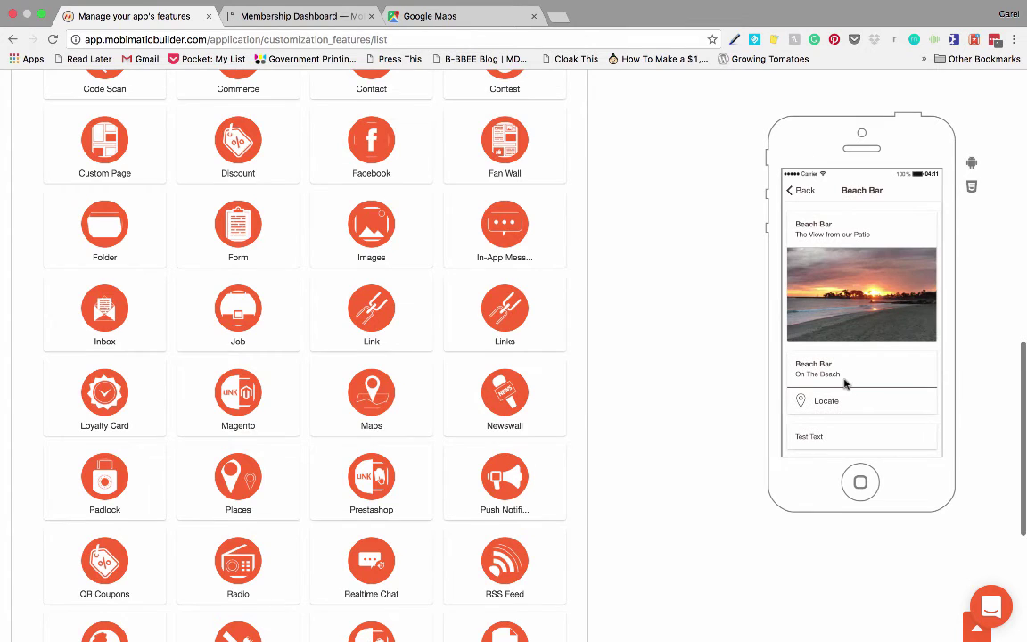
{"action": "scroll", "coordinate": [839, 410], "scroll_direction": "down", "scroll_amount": 3}
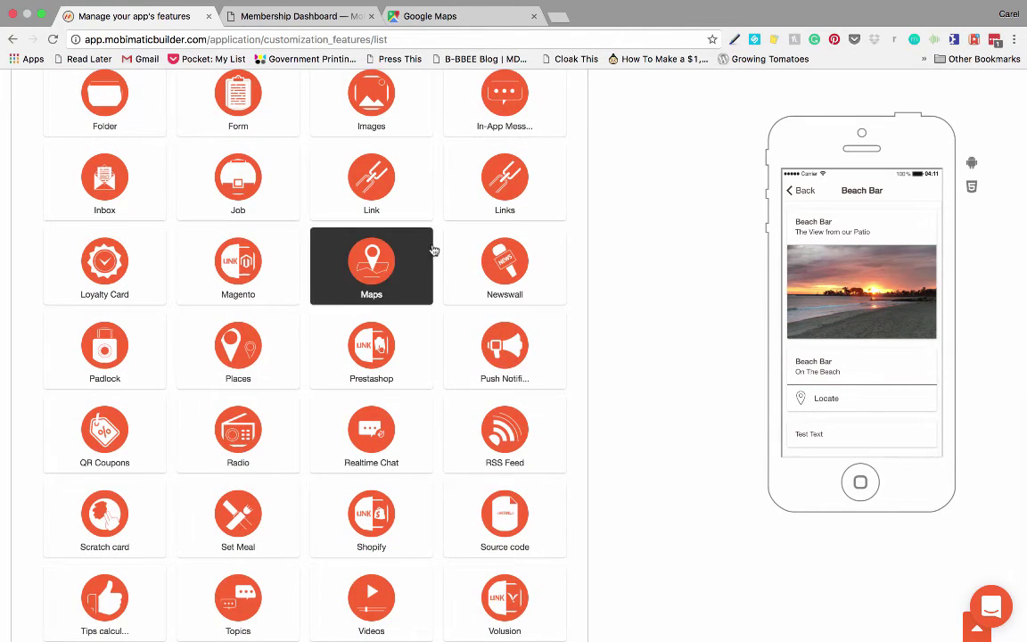
{"action": "scroll", "coordinate": [433, 252], "scroll_direction": "up", "scroll_amount": 5}
{"action": "scroll", "coordinate": [433, 253], "scroll_direction": "up", "scroll_amount": 3}
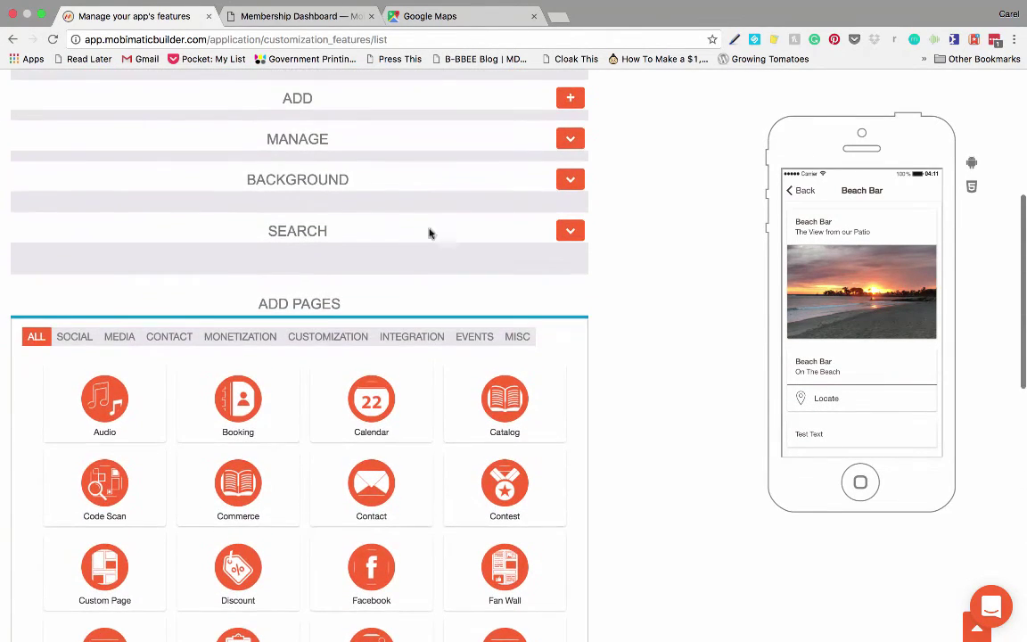
Step: Edit Beach Bar, add a picture section with '2016-10-19 13.44.52 copy.png', and save
{"action": "left_click", "coordinate": [571, 138]}
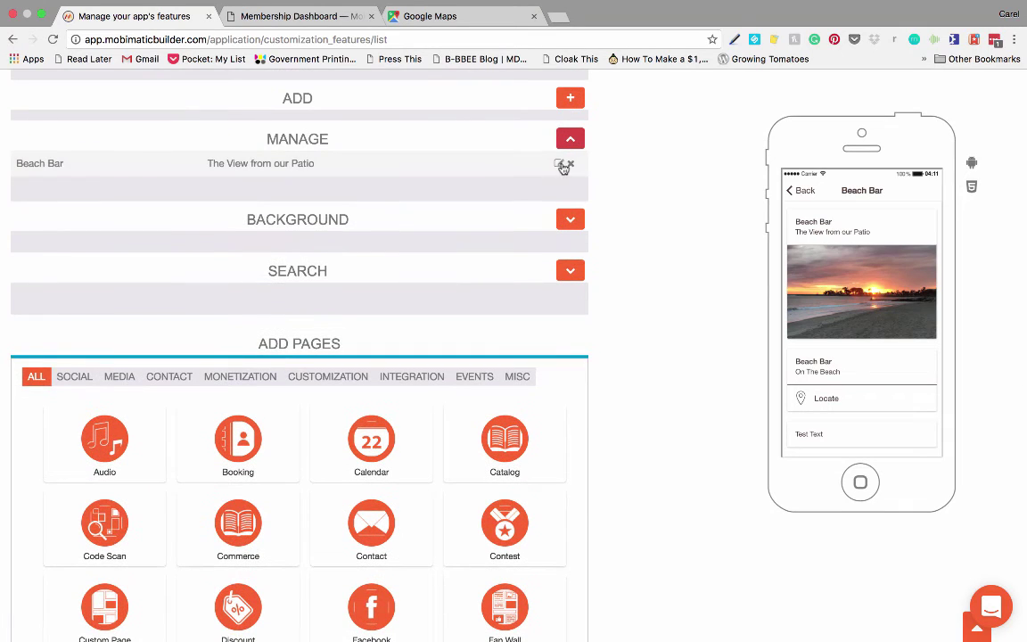
{"action": "left_click", "coordinate": [559, 164]}
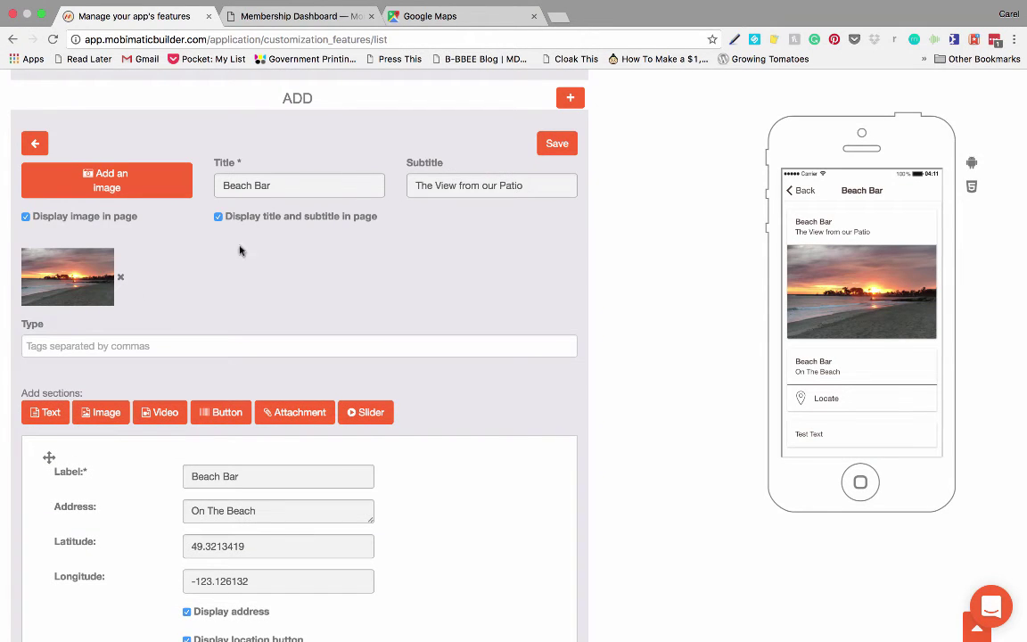
{"action": "left_click", "coordinate": [103, 412]}
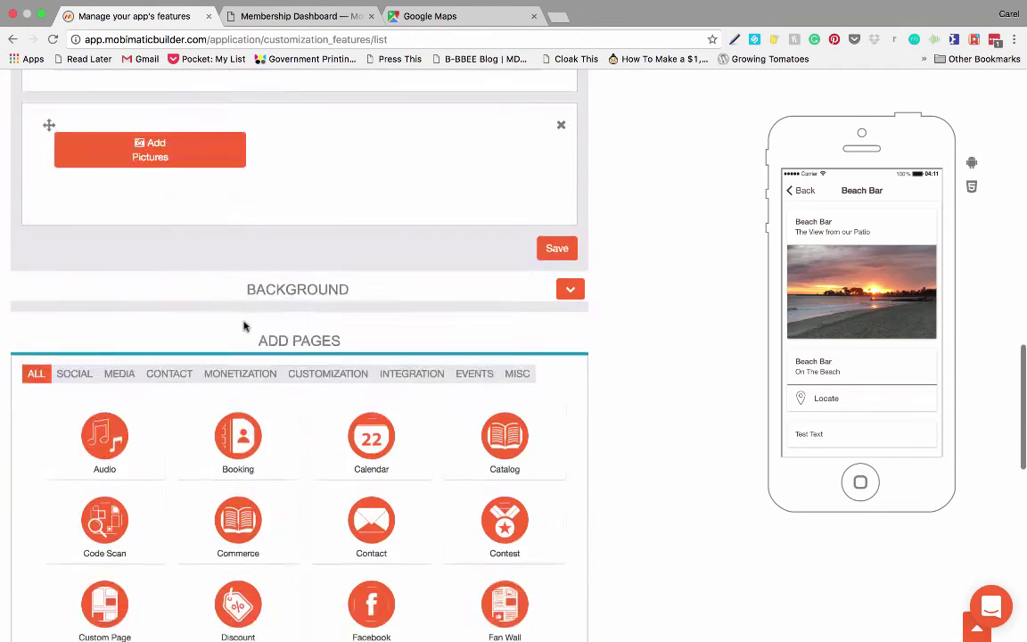
{"action": "left_click", "coordinate": [140, 111]}
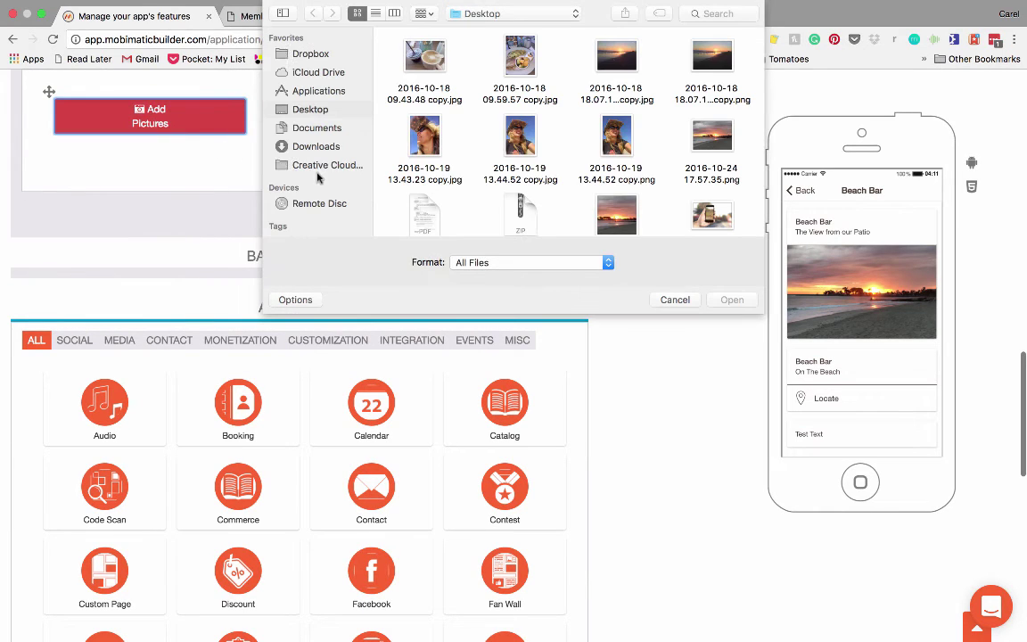
{"action": "left_click", "coordinate": [615, 138]}
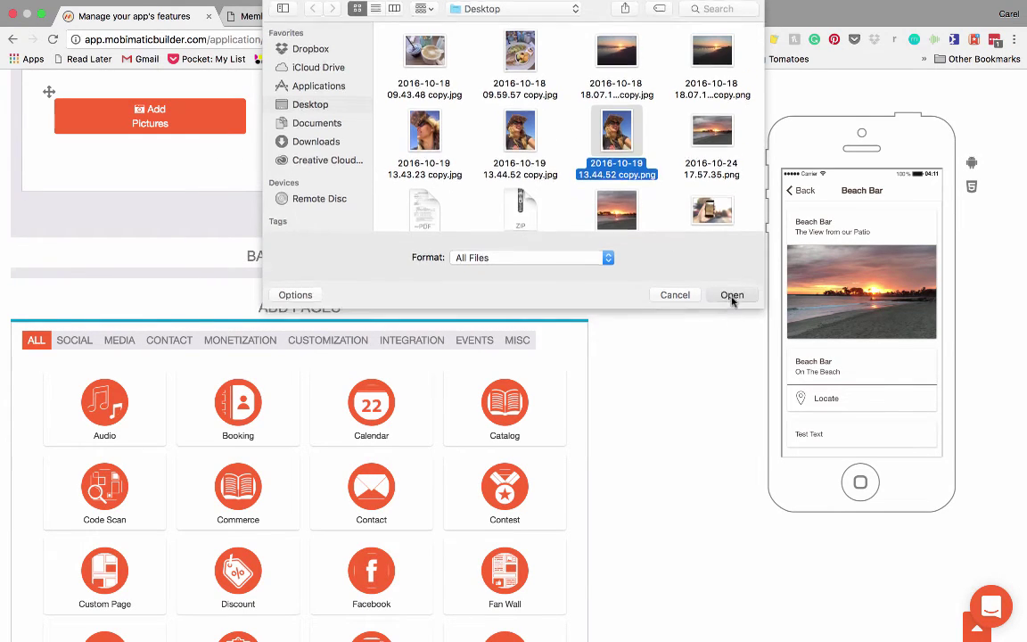
{"action": "left_click", "coordinate": [732, 295]}
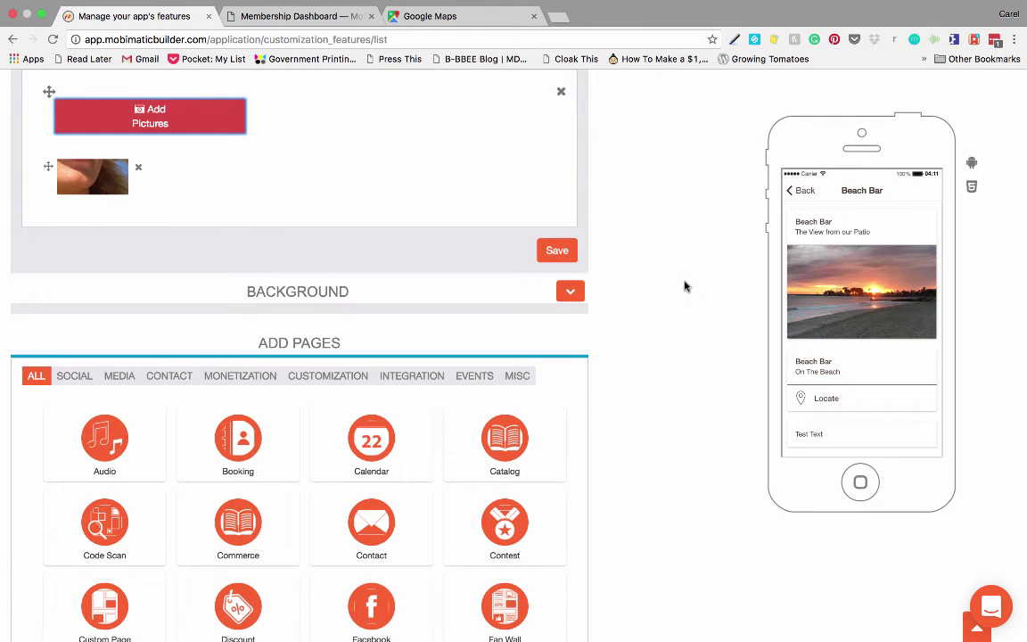
{"action": "left_click", "coordinate": [557, 250]}
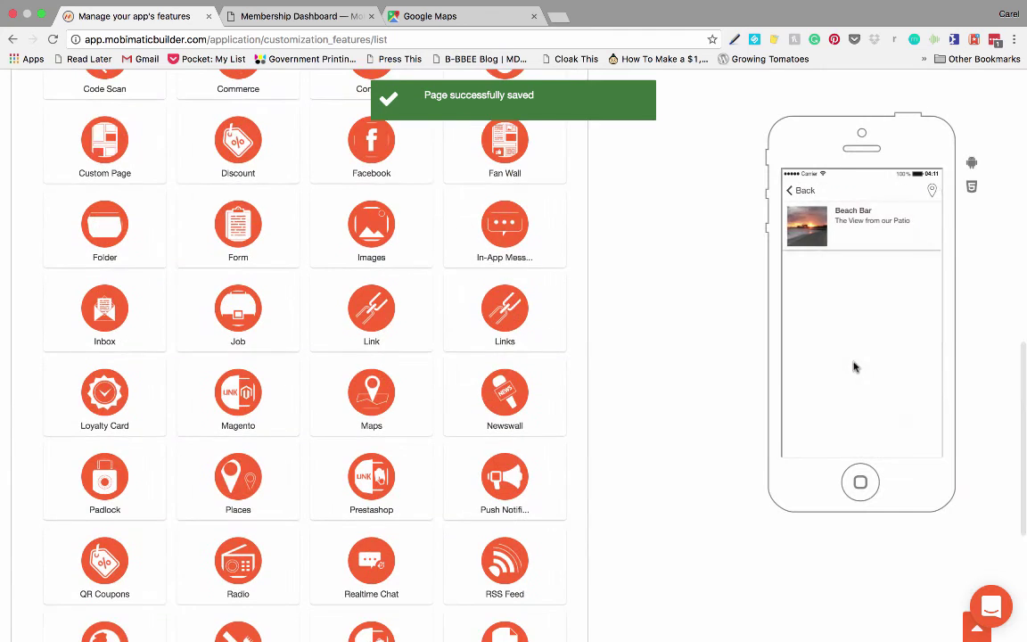
Step: Preview the Beach Bar detail page showing the new photo below Test Text
{"action": "left_click", "coordinate": [849, 219]}
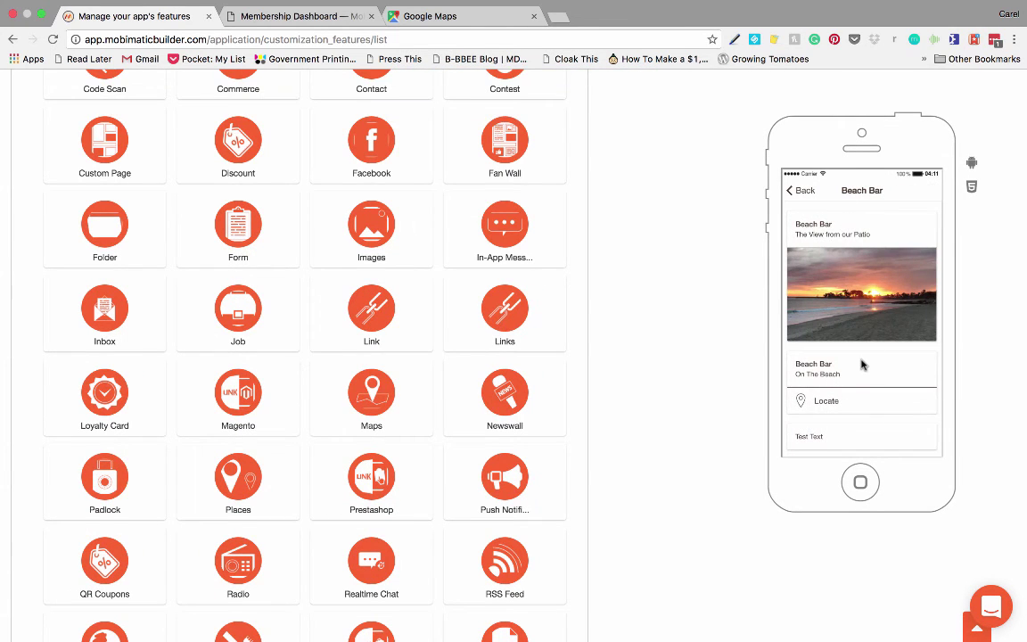
{"action": "scroll", "coordinate": [861, 363], "scroll_direction": "down", "scroll_amount": 3}
{"action": "scroll", "coordinate": [861, 364], "scroll_direction": "down", "scroll_amount": 3}
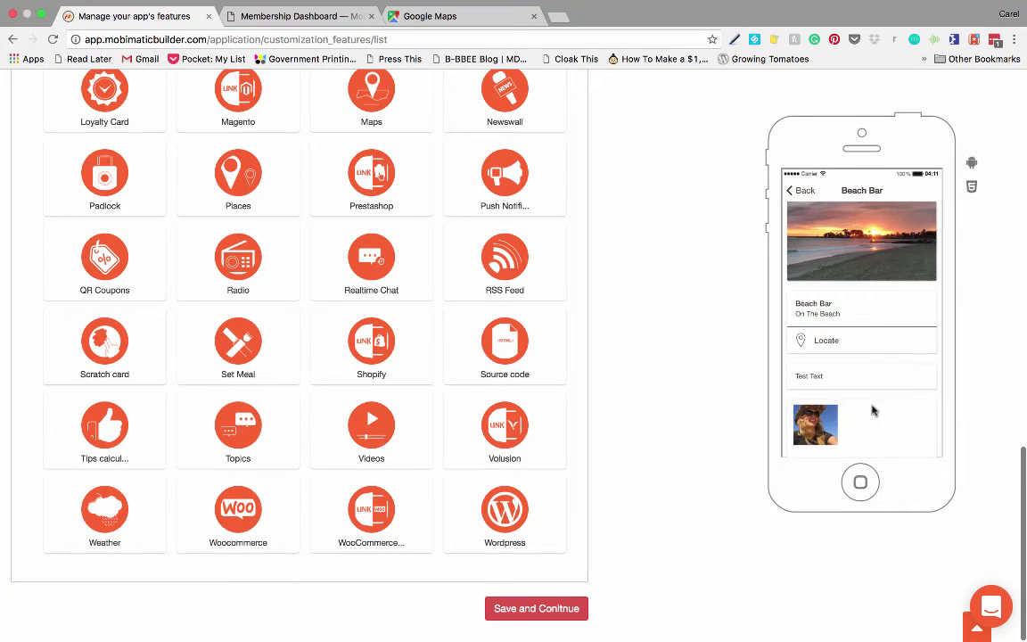
{"action": "scroll", "coordinate": [802, 297], "scroll_direction": "up", "scroll_amount": 3}
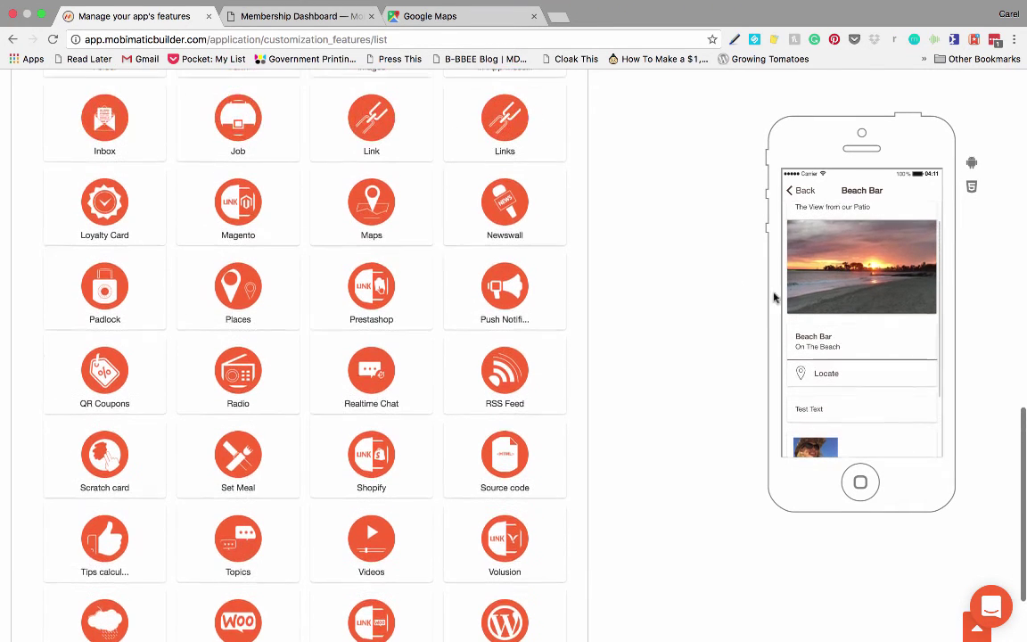
Step: Open the Beach Bar row's edit form from the Manage list to review its title, photo and coordinates
{"action": "scroll", "coordinate": [773, 297], "scroll_direction": "up", "scroll_amount": 1}
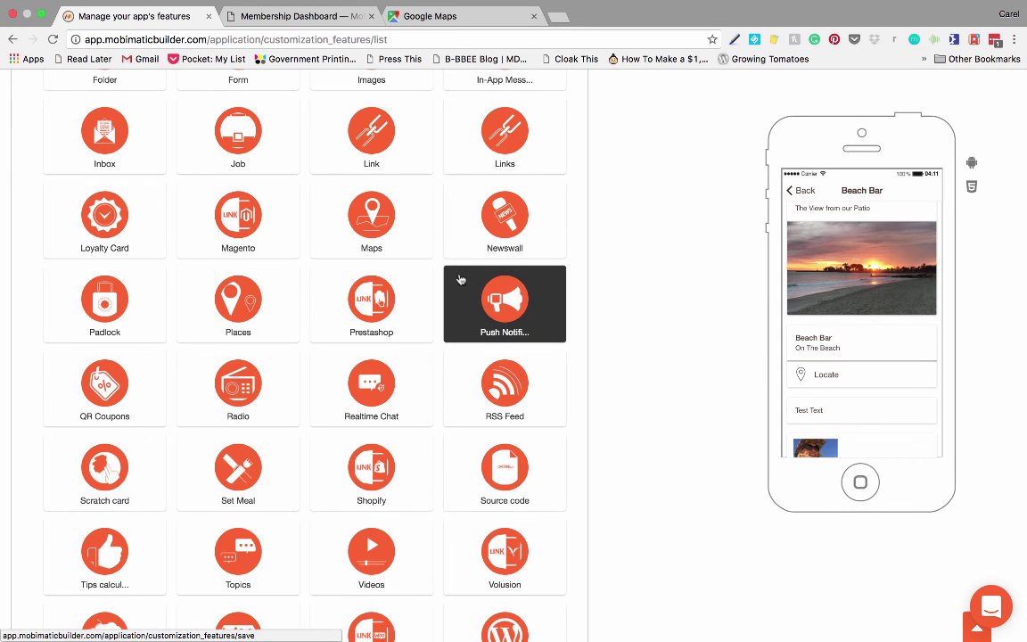
{"action": "scroll", "coordinate": [461, 280], "scroll_direction": "up", "scroll_amount": 3}
{"action": "scroll", "coordinate": [456, 280], "scroll_direction": "up", "scroll_amount": 5}
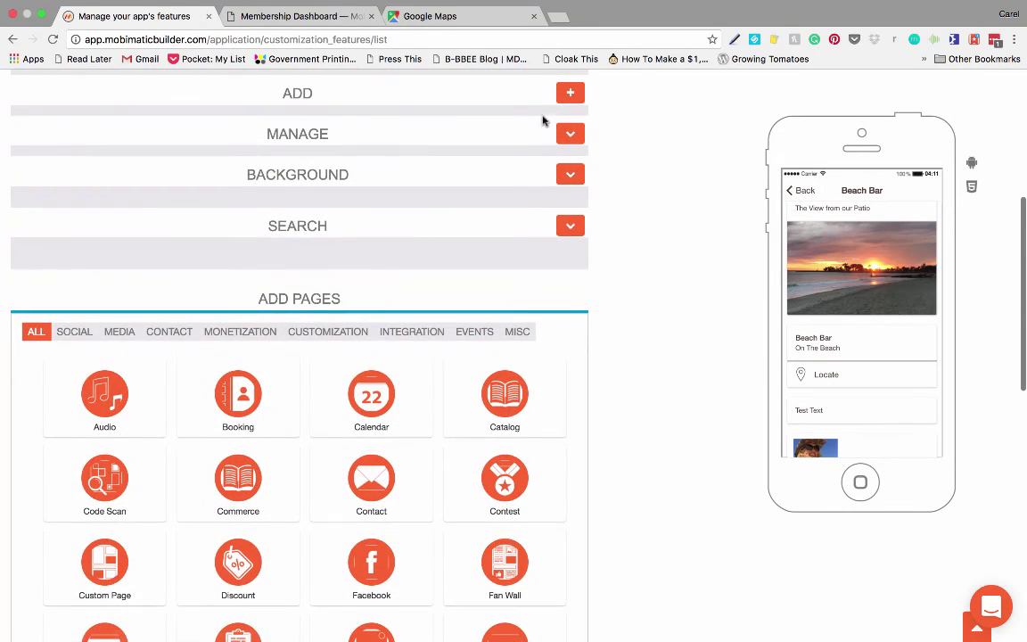
{"action": "left_click", "coordinate": [571, 134]}
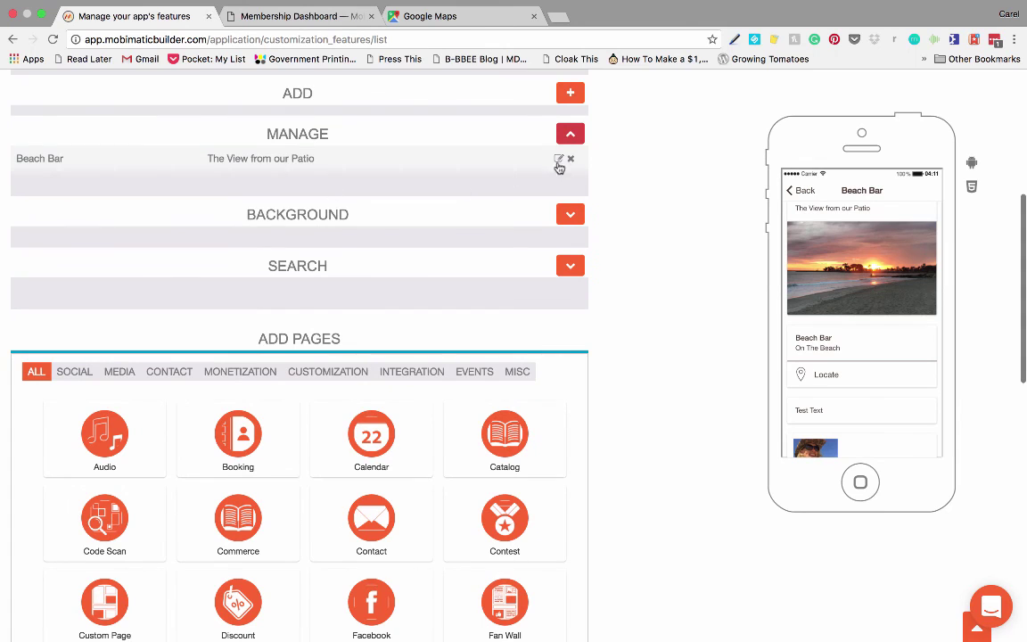
{"action": "left_click", "coordinate": [559, 160]}
{"action": "scroll", "coordinate": [335, 319], "scroll_direction": "down", "scroll_amount": 5}
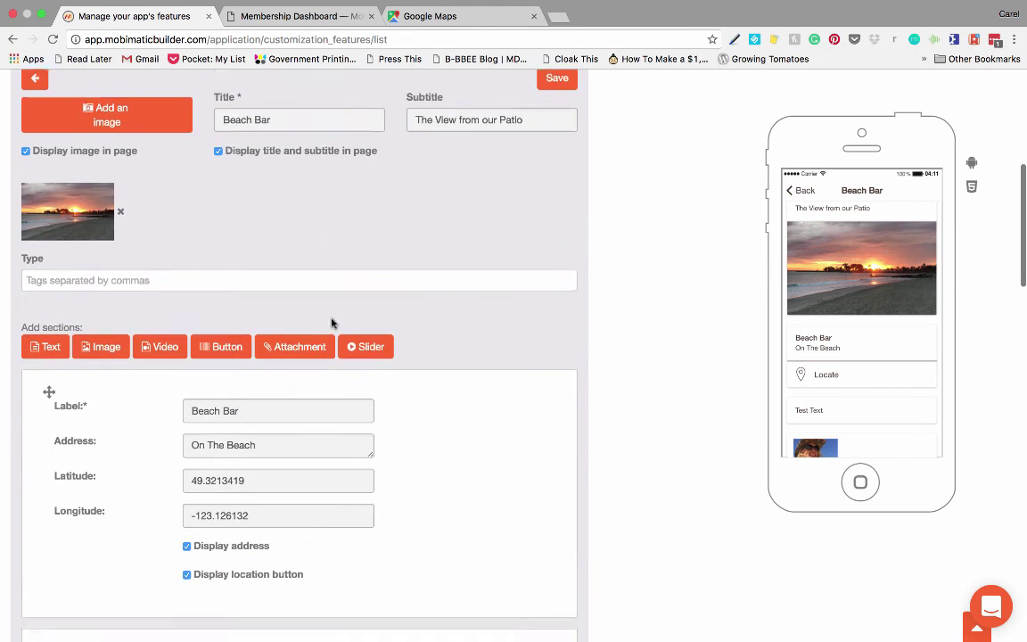